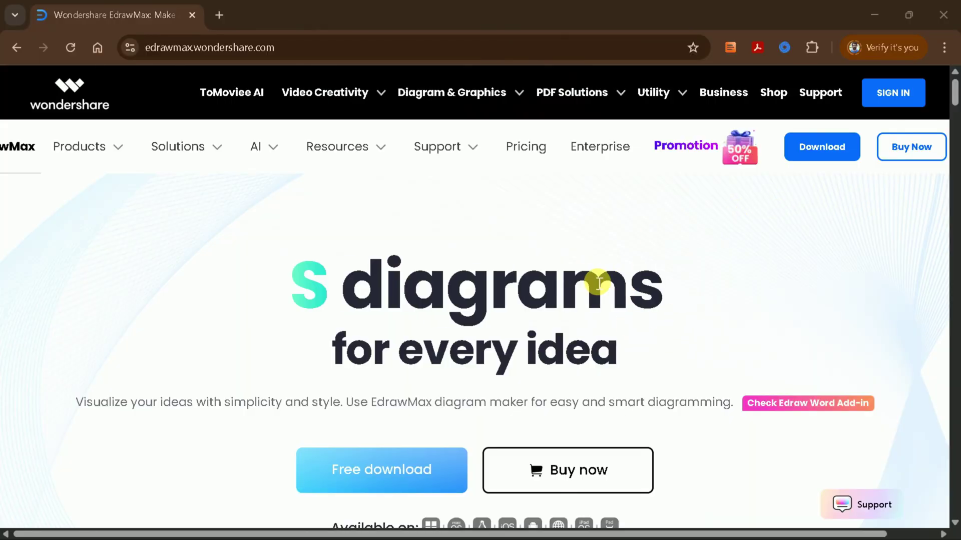
pyautogui.scroll(-1, 598, 281)
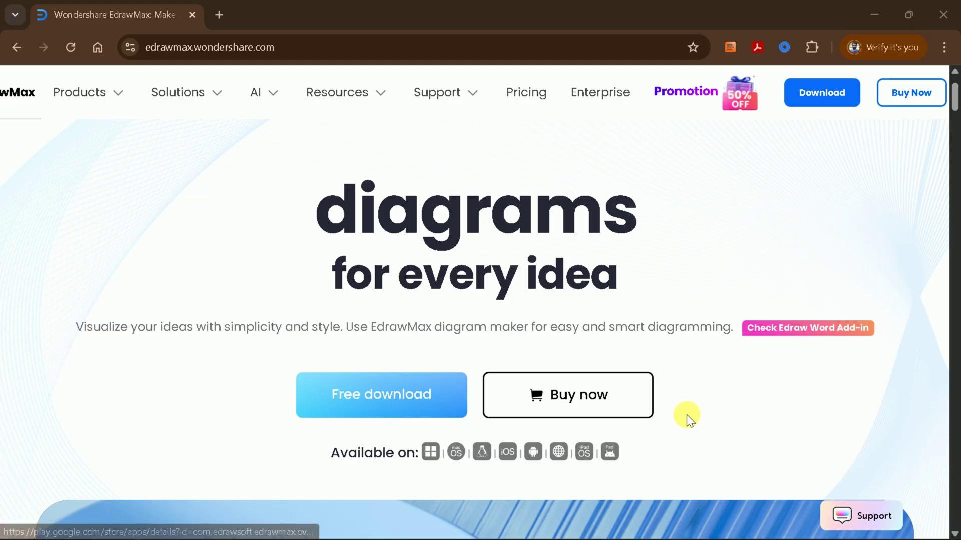
pyautogui.scroll(-3, 687, 415)
pyautogui.scroll(-3, 687, 415)
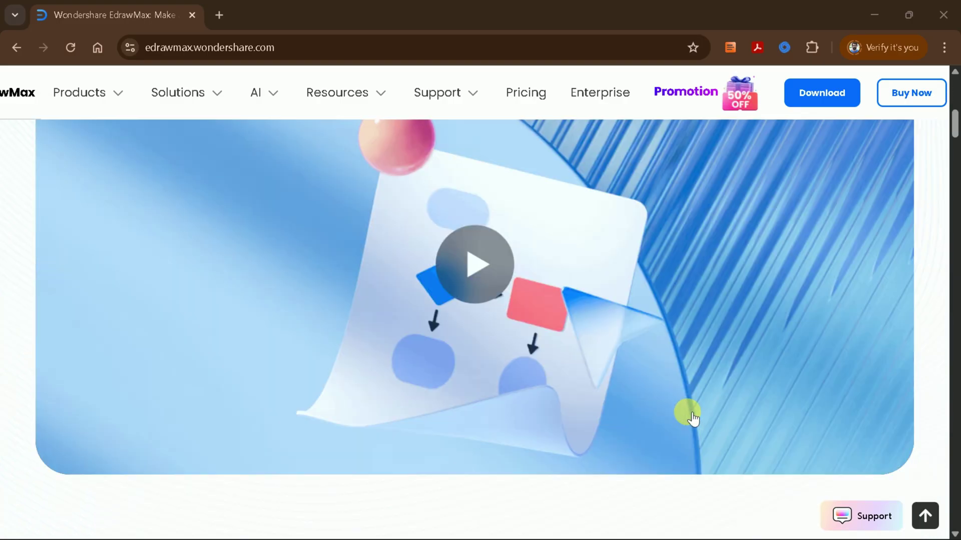
pyautogui.scroll(-5, 687, 415)
pyautogui.scroll(-2, 686, 415)
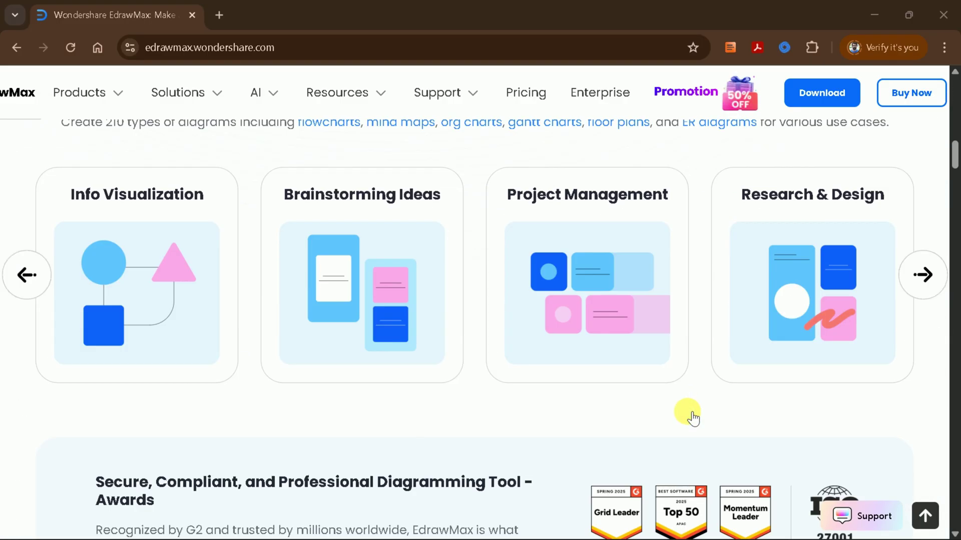
pyautogui.scroll(1, 693, 415)
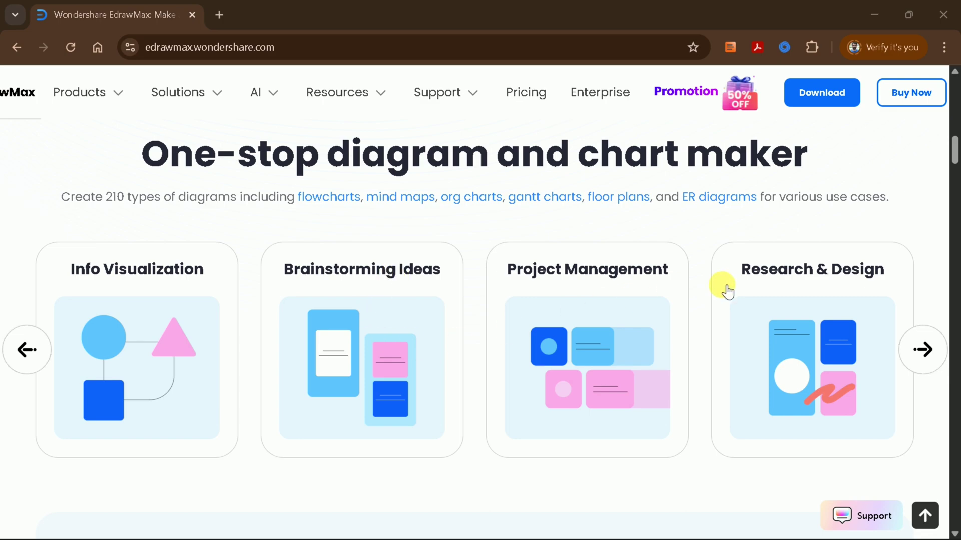
pyautogui.scroll(-5, 727, 289)
pyautogui.scroll(-3, 744, 368)
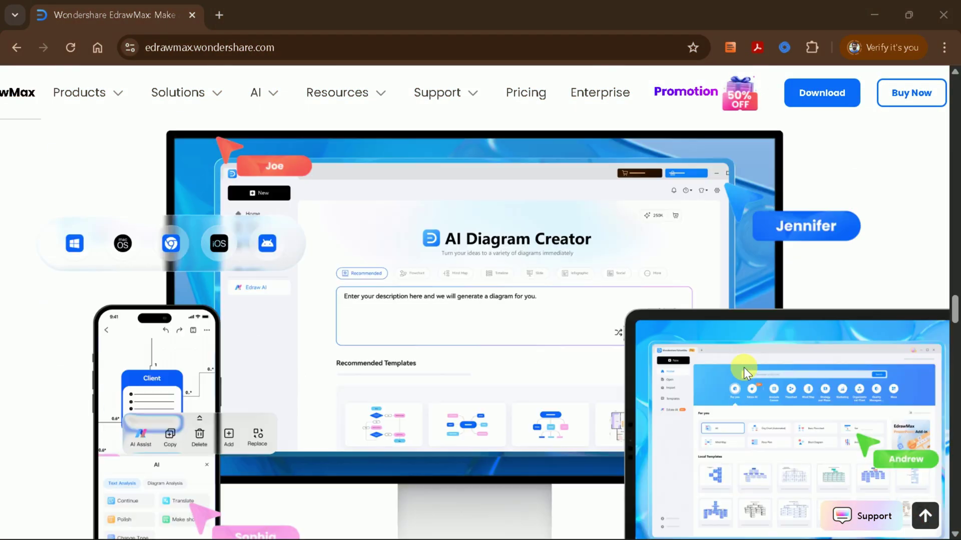
pyautogui.scroll(3, 742, 367)
pyautogui.scroll(2, 744, 366)
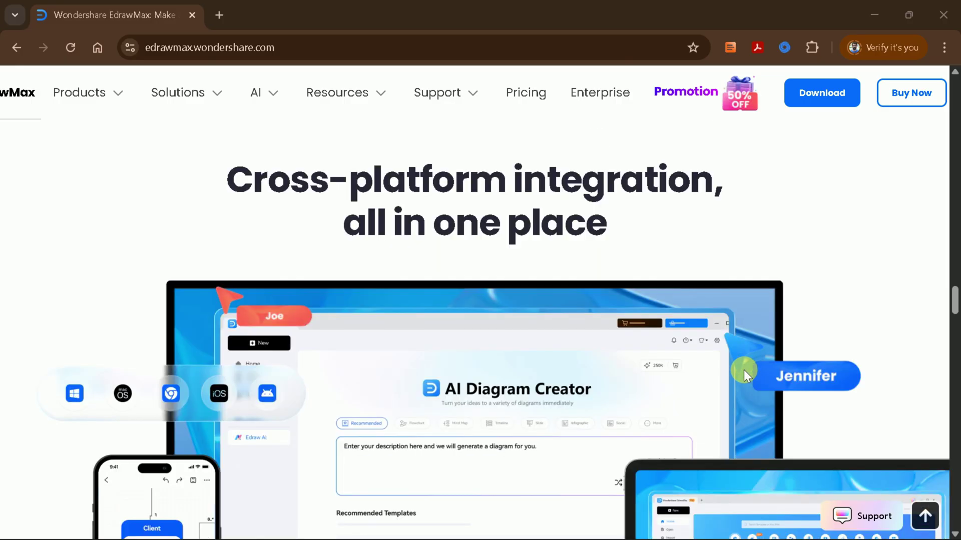
pyautogui.scroll(-1, 743, 369)
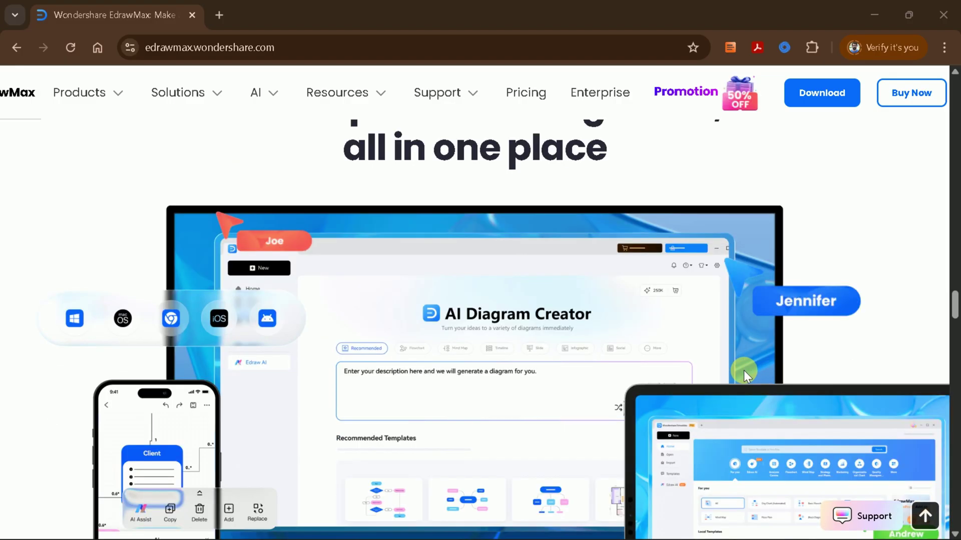
pyautogui.scroll(-2, 241, 324)
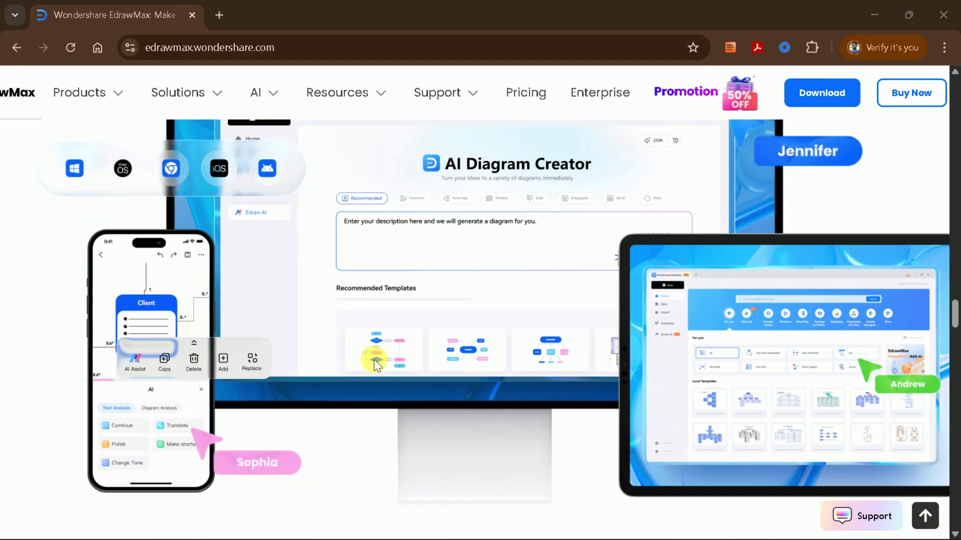
pyautogui.scroll(-6, 568, 245)
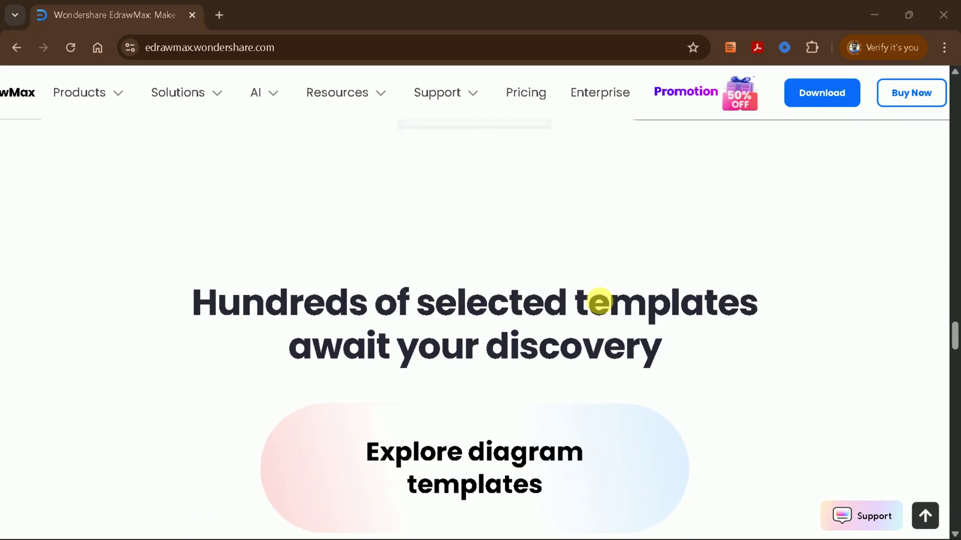
pyautogui.scroll(-2, 604, 315)
pyautogui.scroll(-1, 604, 316)
pyautogui.scroll(-3, 604, 316)
pyautogui.scroll(4, 604, 315)
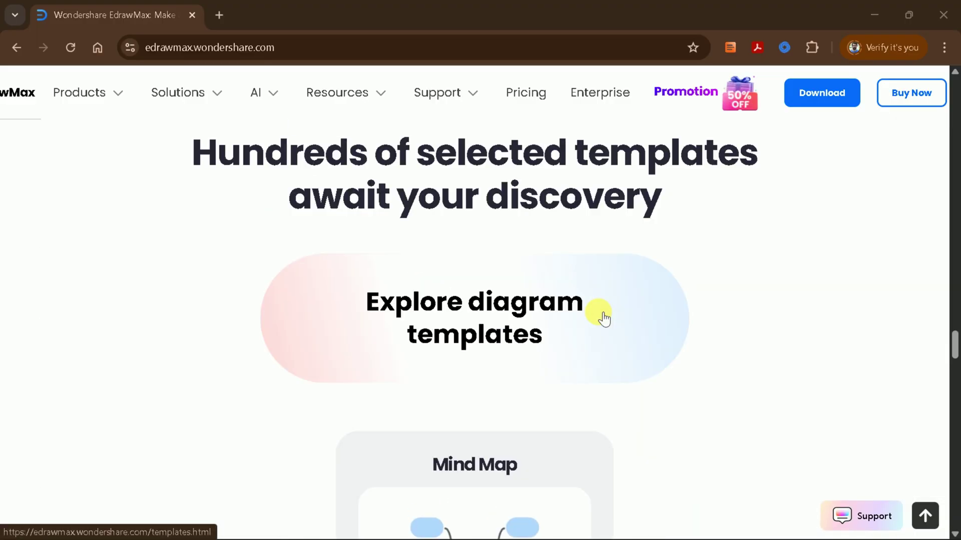
pyautogui.scroll(-1, 604, 316)
pyautogui.scroll(-2, 604, 316)
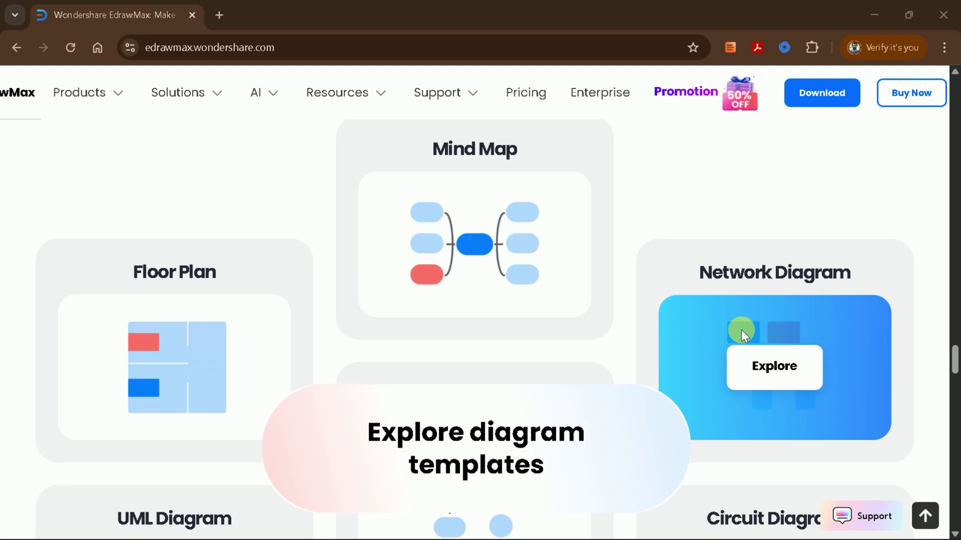
pyautogui.scroll(-2, 741, 330)
pyautogui.scroll(-3, 741, 329)
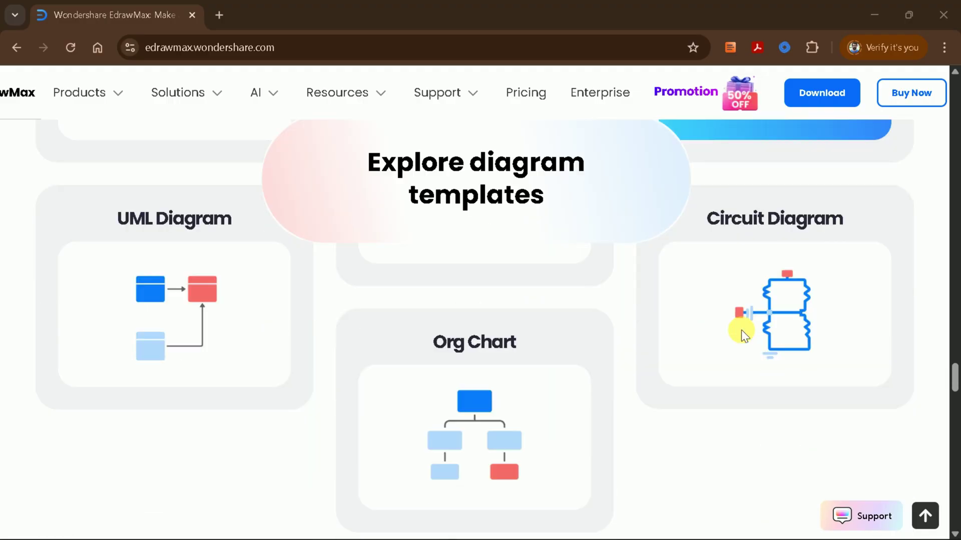
pyautogui.scroll(-3, 740, 330)
pyautogui.scroll(-2, 740, 330)
pyautogui.scroll(5, 742, 343)
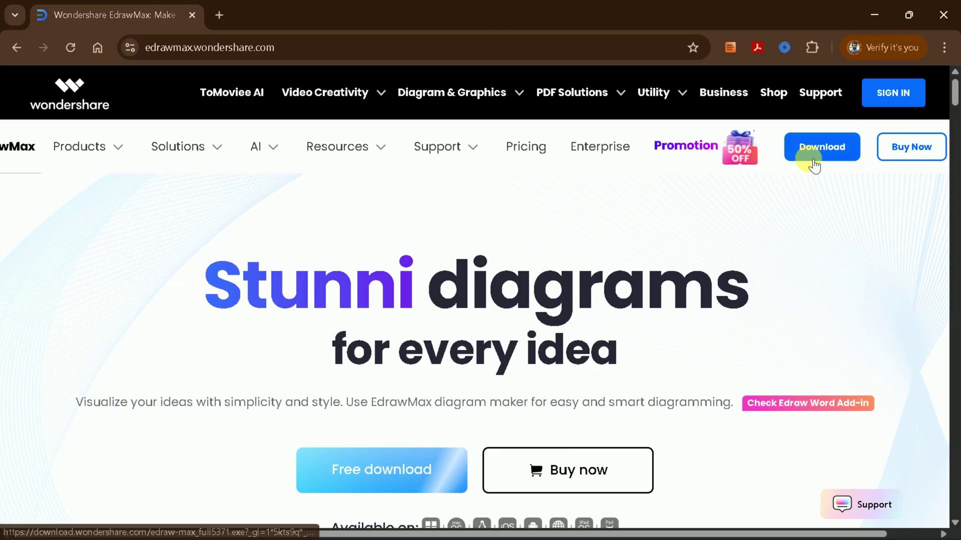
# Download the EdrawMax installer and show the browser's recent downloads list.
pyautogui.click(814, 161)
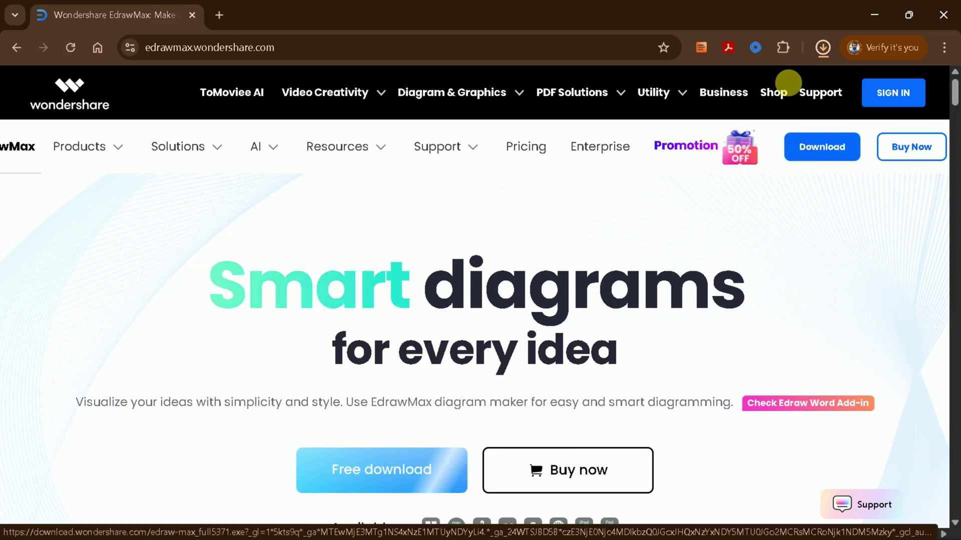
pyautogui.click(822, 48)
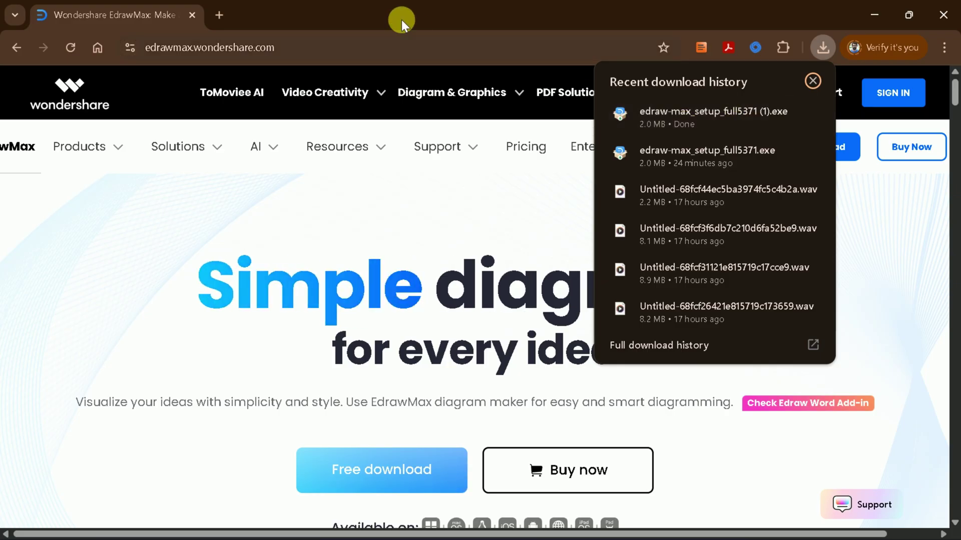
# Close the browser's recent downloads list to move on to EdrawMax's home screen.
pyautogui.click(383, 6)
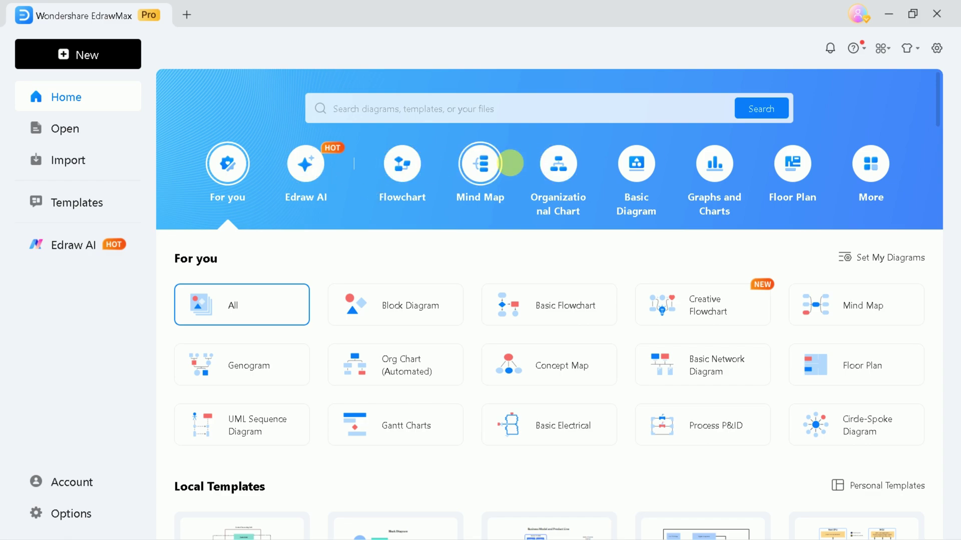
pyautogui.scroll(-1, 663, 282)
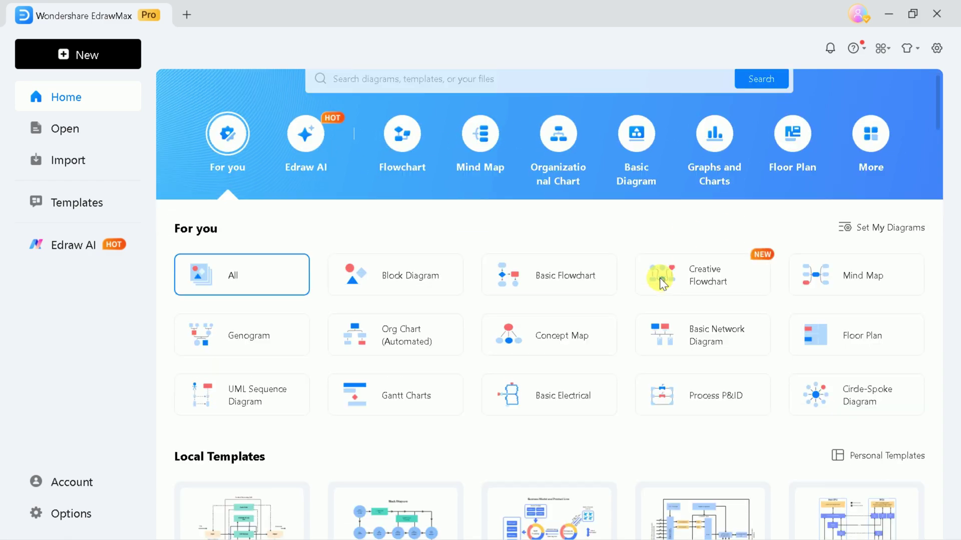
pyautogui.scroll(-2, 662, 282)
pyautogui.scroll(-2, 662, 281)
pyautogui.scroll(-2, 662, 281)
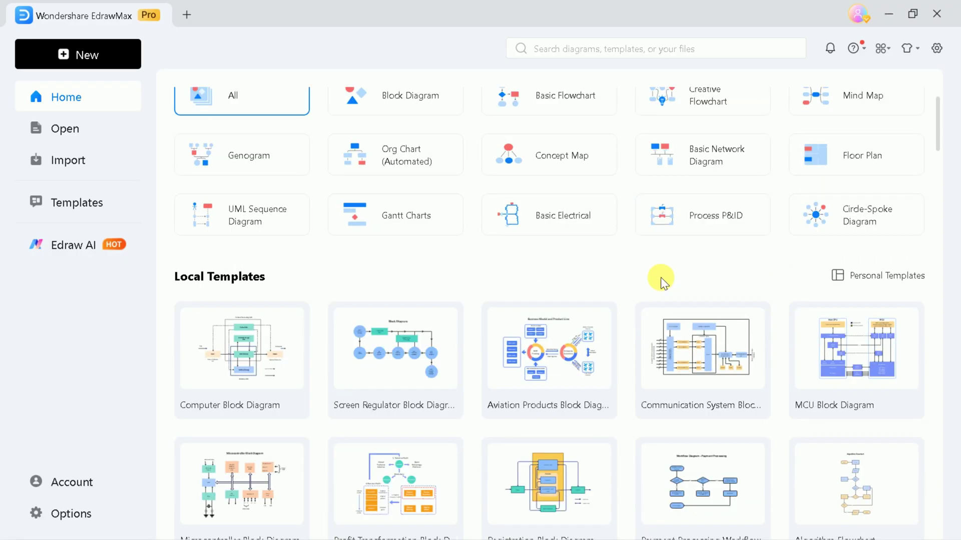
pyautogui.scroll(-1, 255, 215)
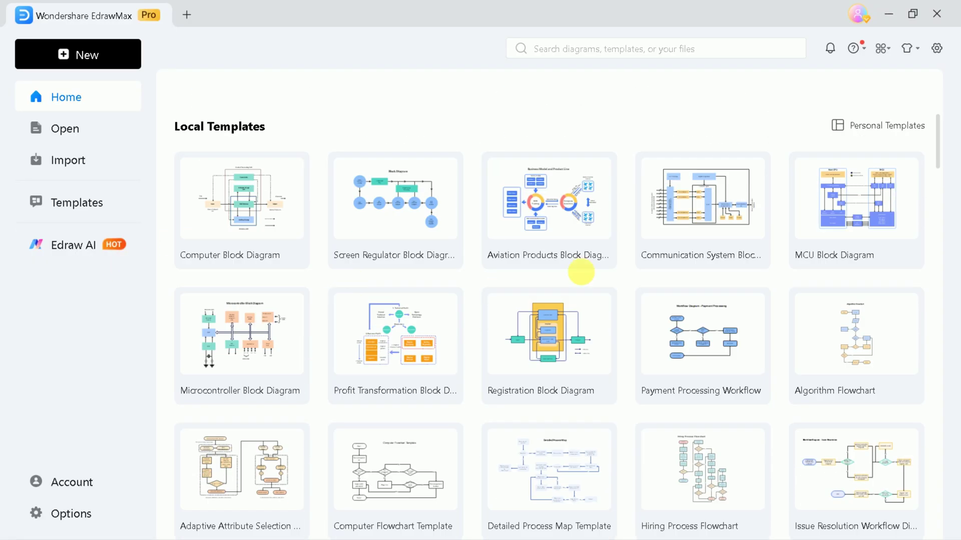
pyautogui.scroll(-1, 665, 287)
pyautogui.scroll(-2, 664, 285)
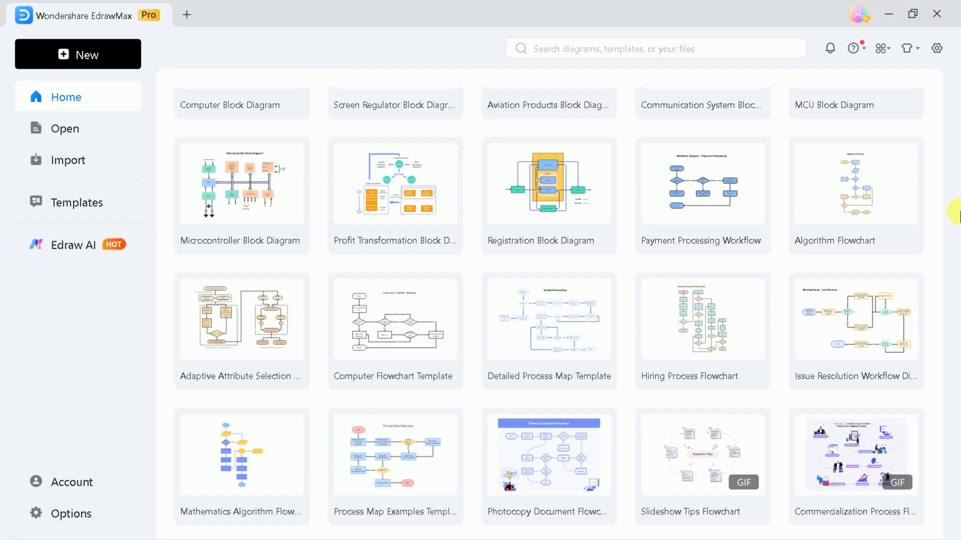
pyautogui.moveTo(940, 161)
pyautogui.mouseDown()
pyautogui.moveTo(933, 232)
pyautogui.moveTo(940, 96)
pyautogui.mouseUp()
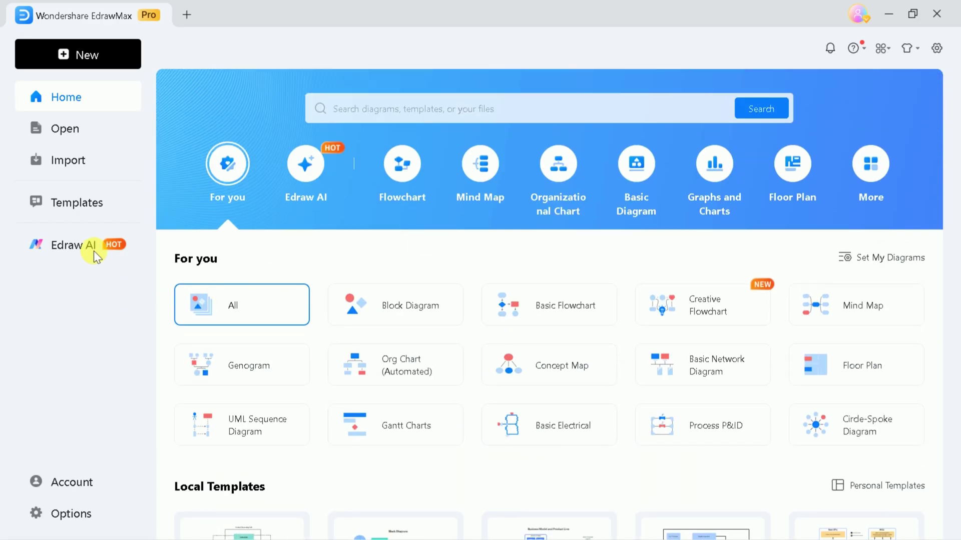
# Filter the template gallery by Marketing, then HR & Operation, then Life categories.
pyautogui.click(83, 203)
pyautogui.scroll(-2, 740, 278)
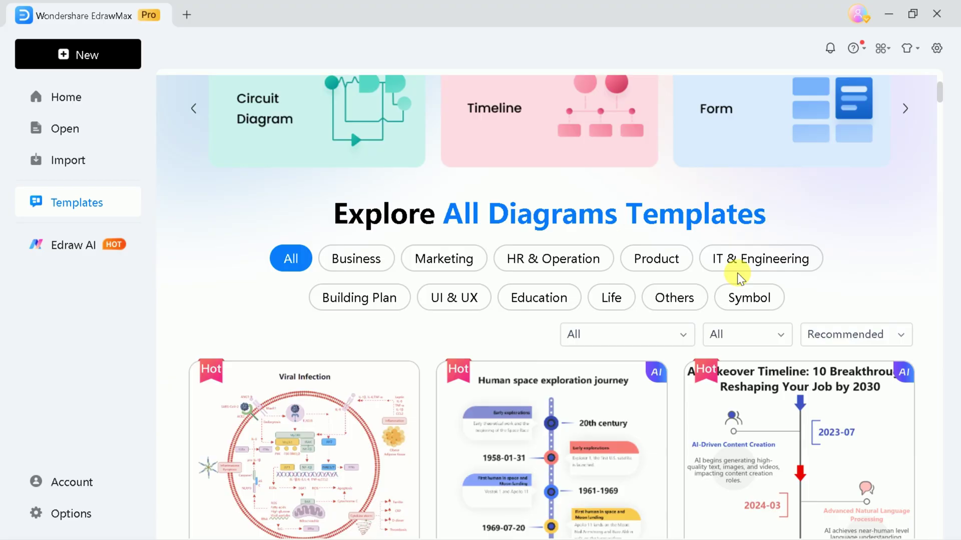
pyautogui.scroll(-3, 739, 277)
pyautogui.scroll(-3, 713, 274)
pyautogui.scroll(-3, 691, 270)
pyautogui.scroll(-3, 681, 268)
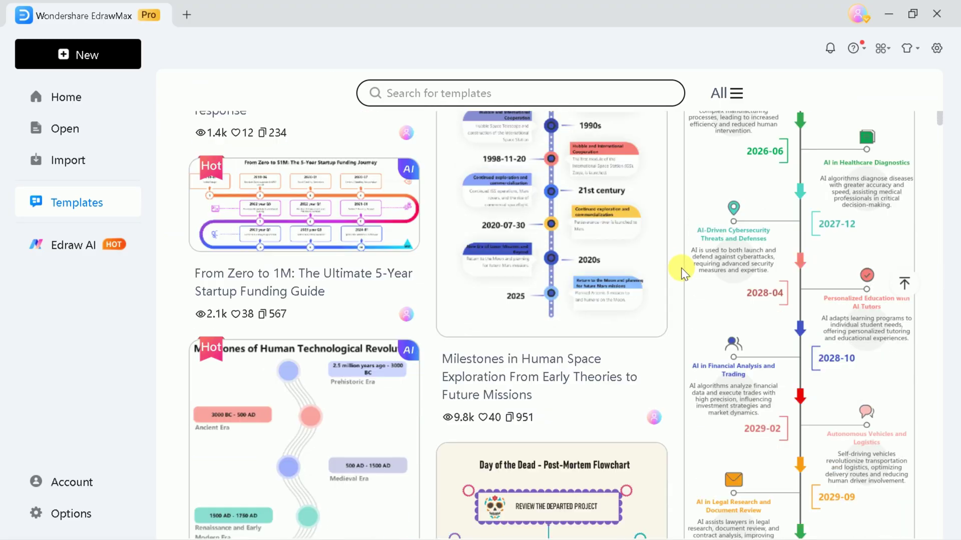
pyautogui.scroll(-2, 681, 268)
pyautogui.scroll(4, 680, 268)
pyautogui.scroll(5, 681, 268)
pyautogui.scroll(3, 681, 268)
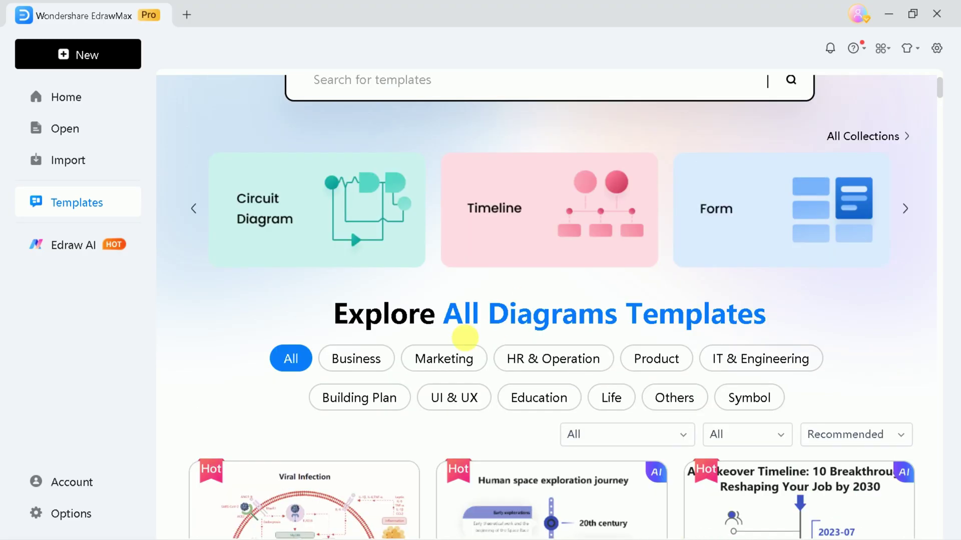
pyautogui.click(443, 360)
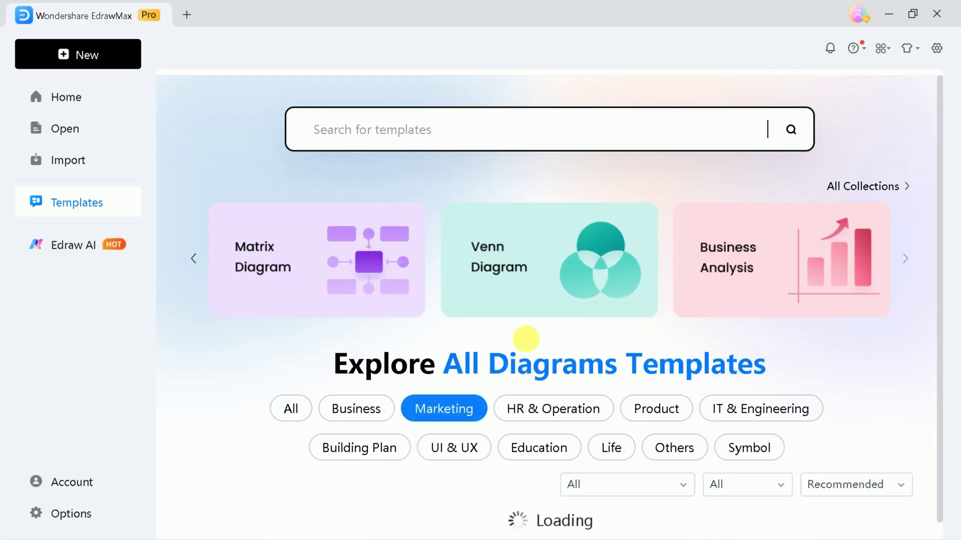
pyautogui.scroll(-3, 622, 318)
pyautogui.scroll(-3, 654, 300)
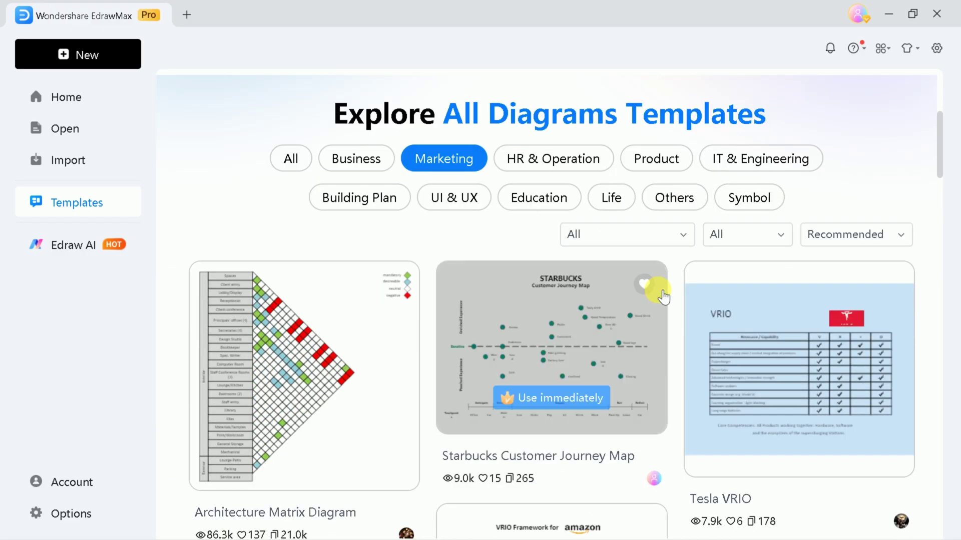
pyautogui.click(553, 158)
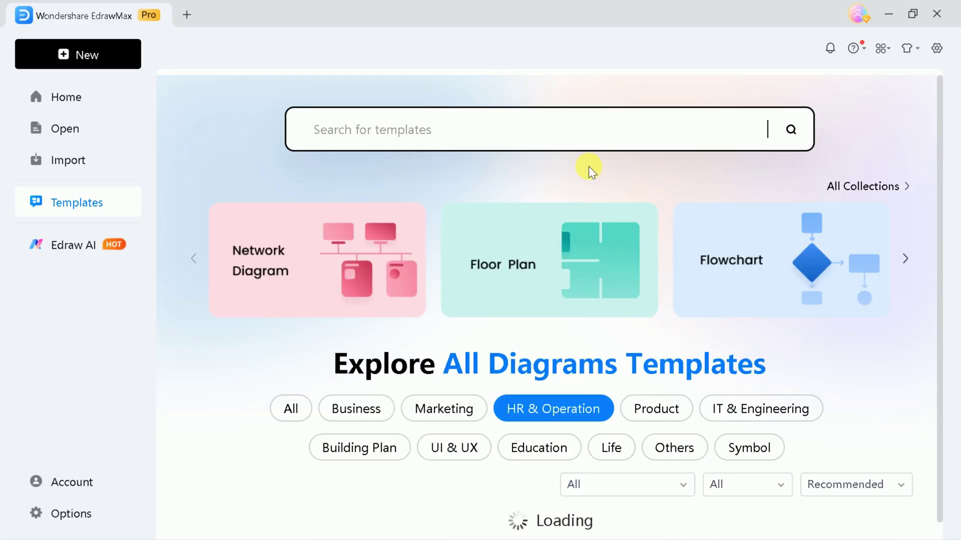
pyautogui.scroll(-3, 636, 325)
pyautogui.scroll(-2, 637, 324)
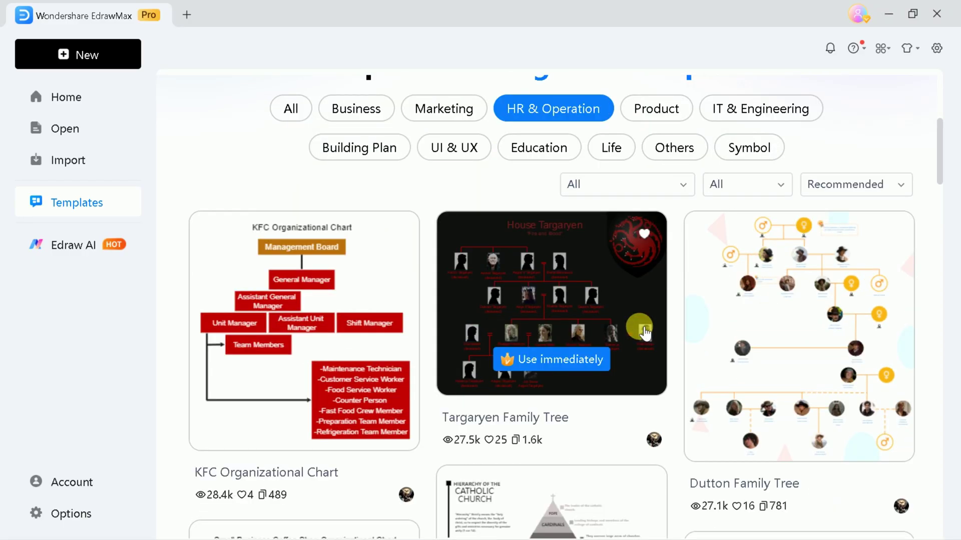
pyautogui.scroll(-3, 641, 330)
pyautogui.scroll(3, 644, 332)
pyautogui.scroll(5, 644, 333)
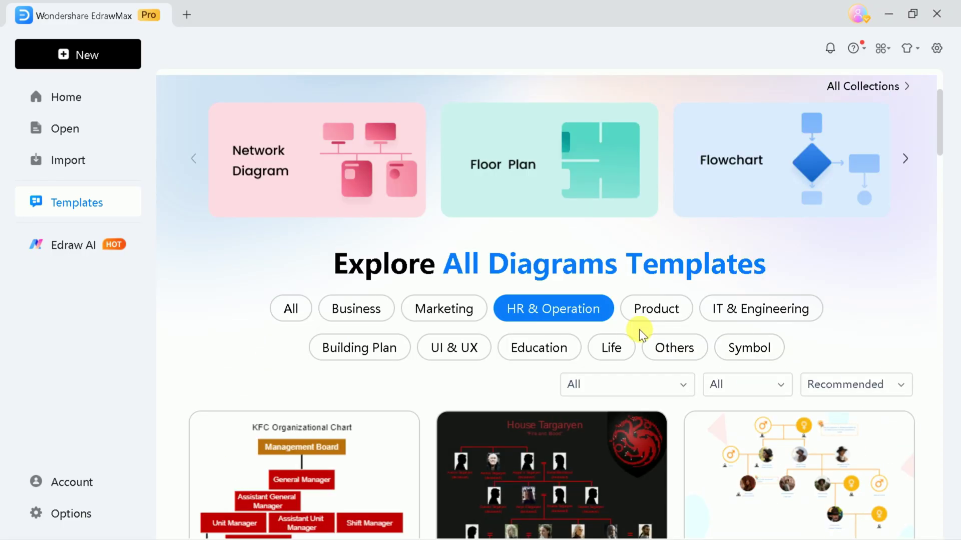
pyautogui.click(612, 348)
pyautogui.scroll(-1, 630, 353)
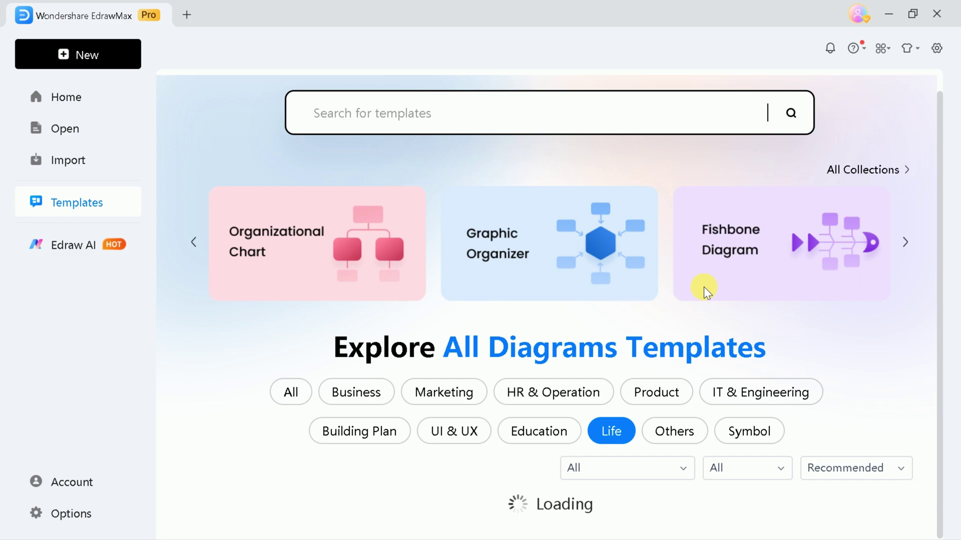
pyautogui.scroll(-3, 705, 291)
pyautogui.scroll(-3, 706, 291)
pyautogui.scroll(-1, 709, 293)
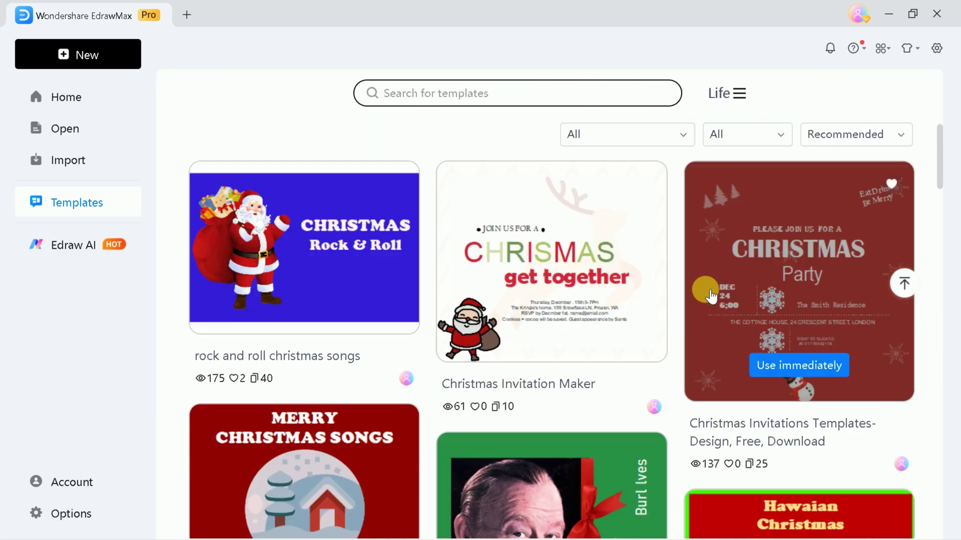
pyautogui.scroll(2, 709, 293)
# Open the Identity Conceptual mind map template and select its Identity, Appearance and Spirituality topics.
pyautogui.click(541, 258)
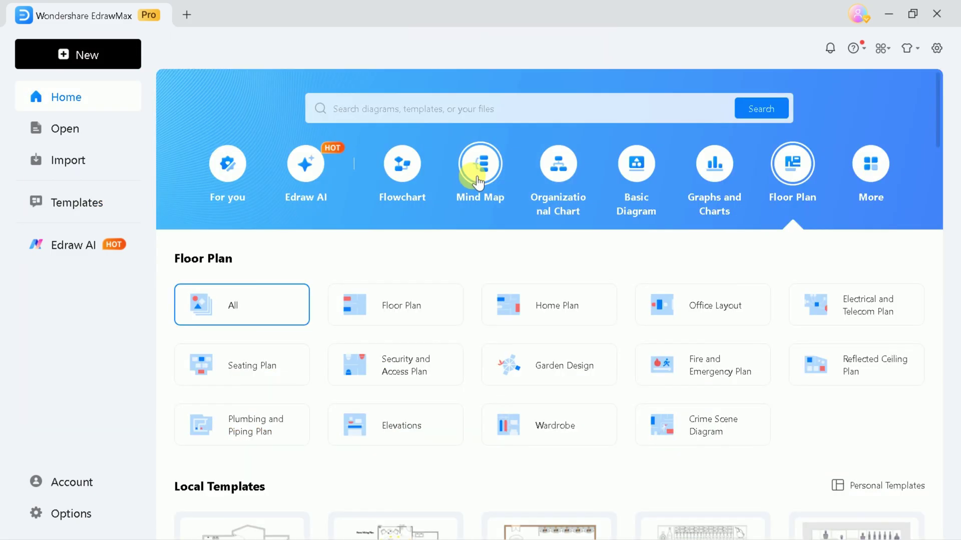
pyautogui.click(478, 181)
pyautogui.scroll(-1, 481, 269)
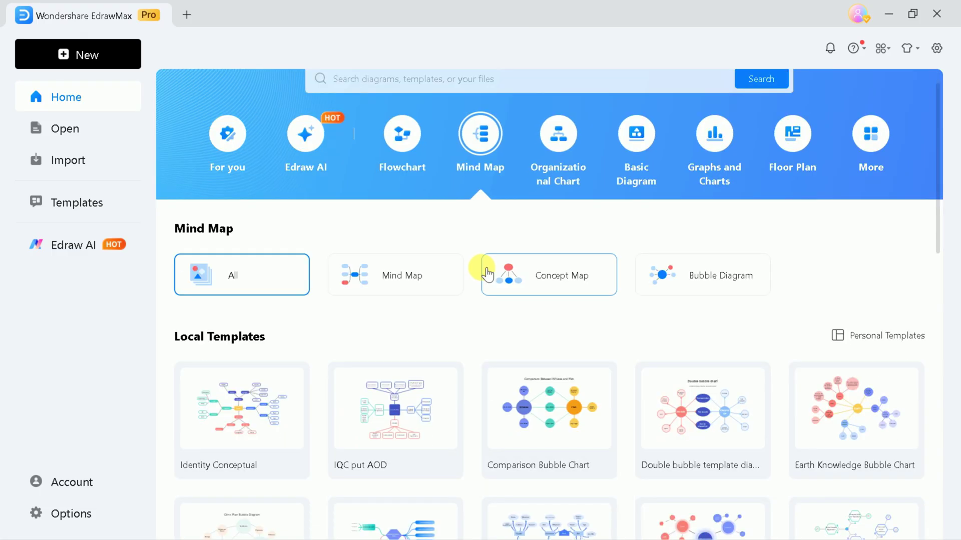
pyautogui.scroll(-1, 390, 296)
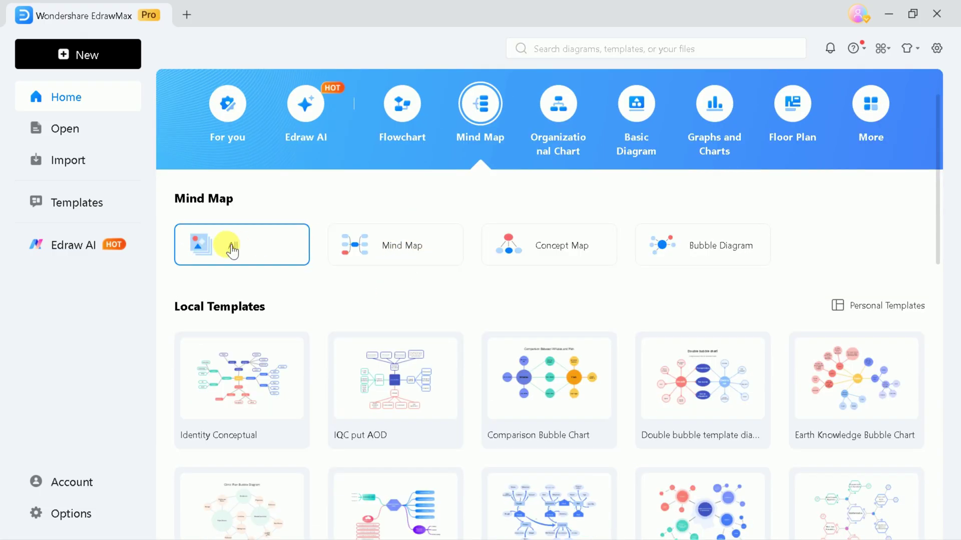
pyautogui.scroll(1, 570, 316)
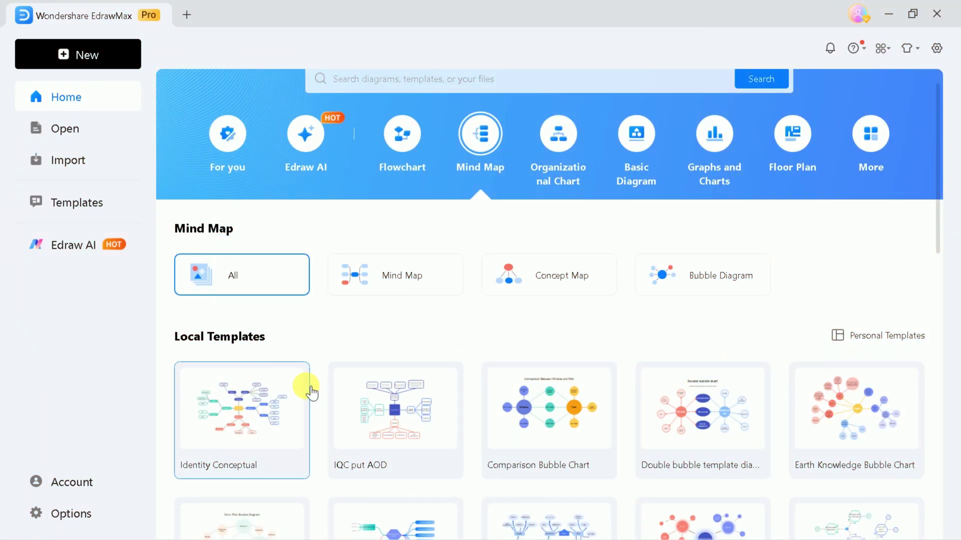
pyautogui.click(260, 421)
pyautogui.scroll(-1, 568, 339)
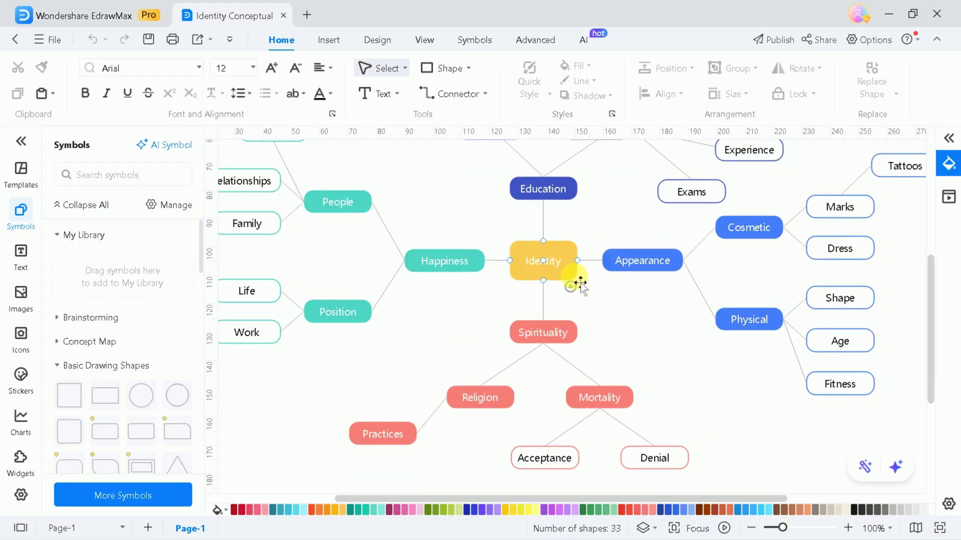
pyautogui.click(570, 283)
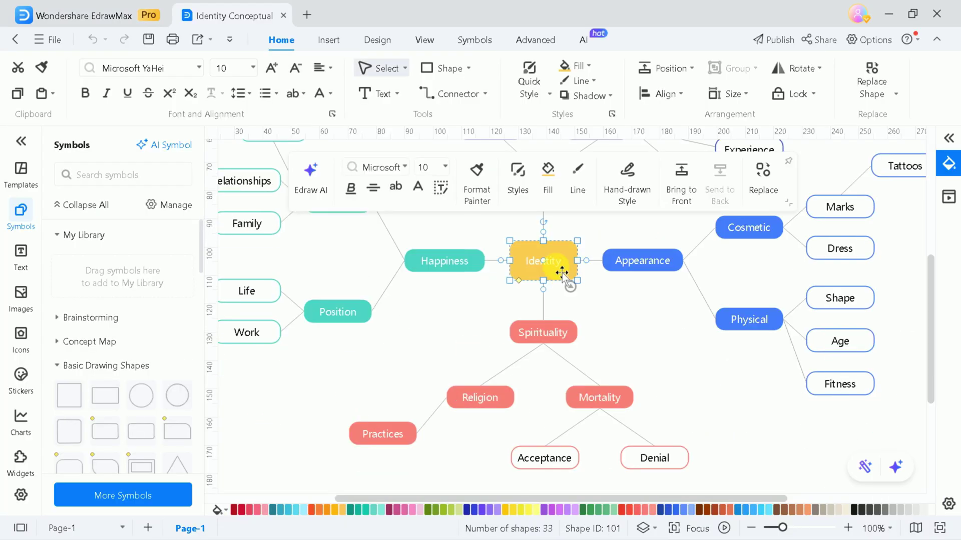
pyautogui.click(642, 260)
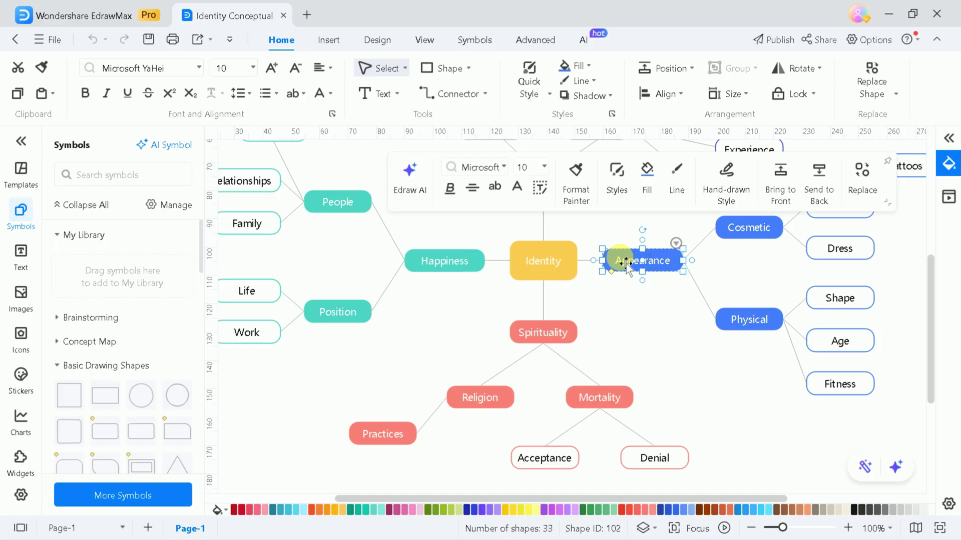
pyautogui.click(567, 323)
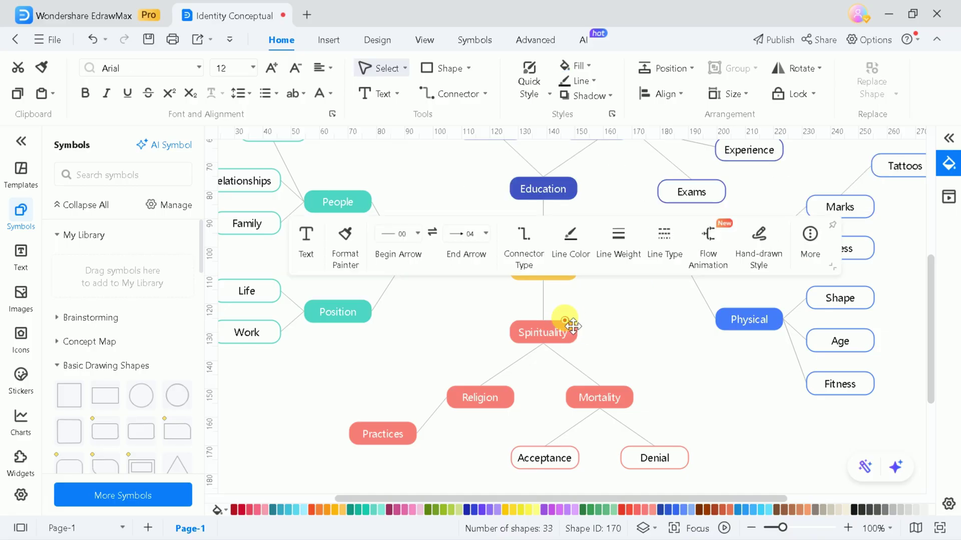
pyautogui.click(559, 342)
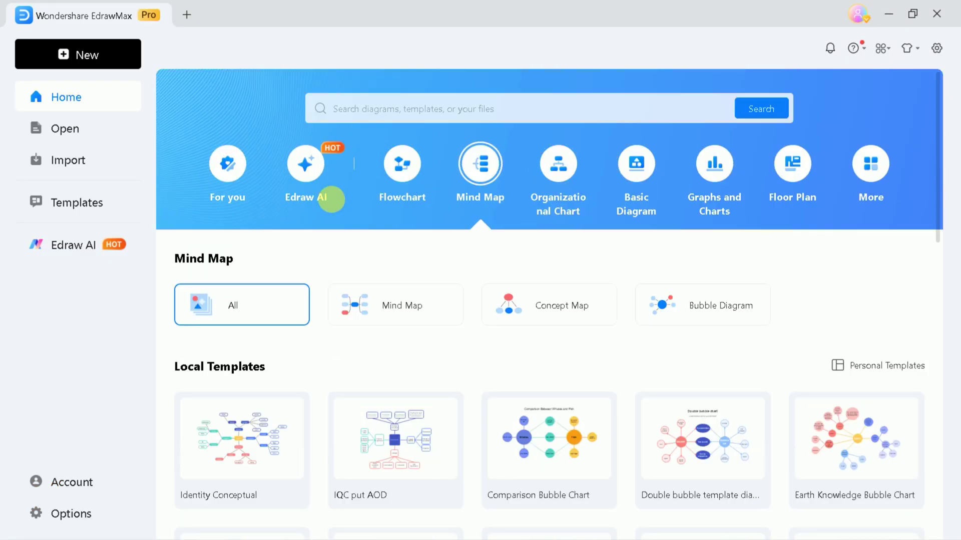
# Start an Edraw AI flowchart using the Horizontal Flowchart layout.
pyautogui.click(306, 171)
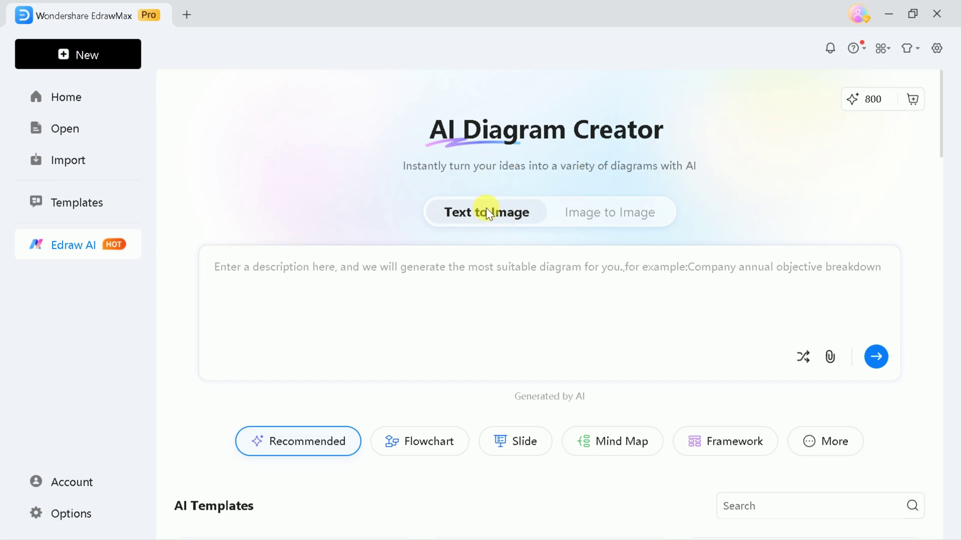
pyautogui.click(450, 286)
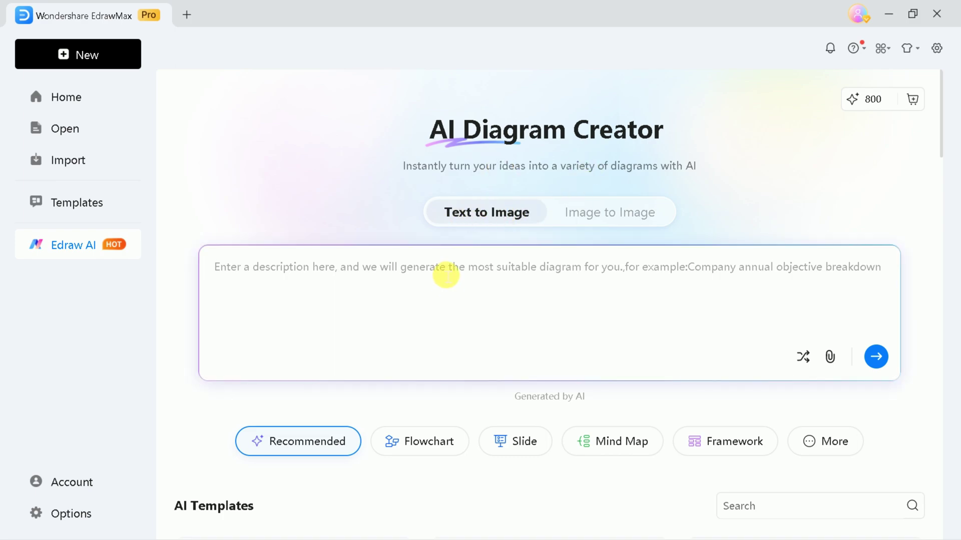
pyautogui.click(605, 217)
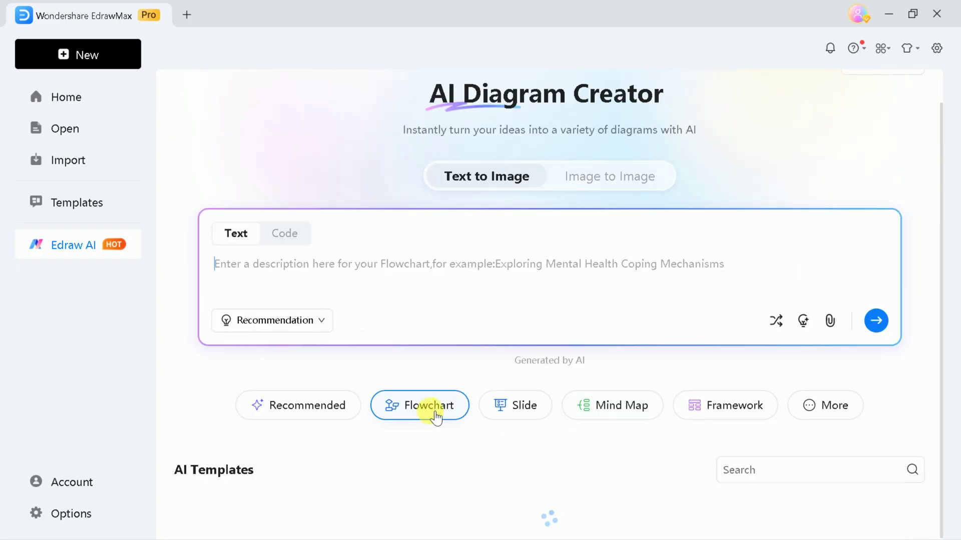
pyautogui.click(320, 357)
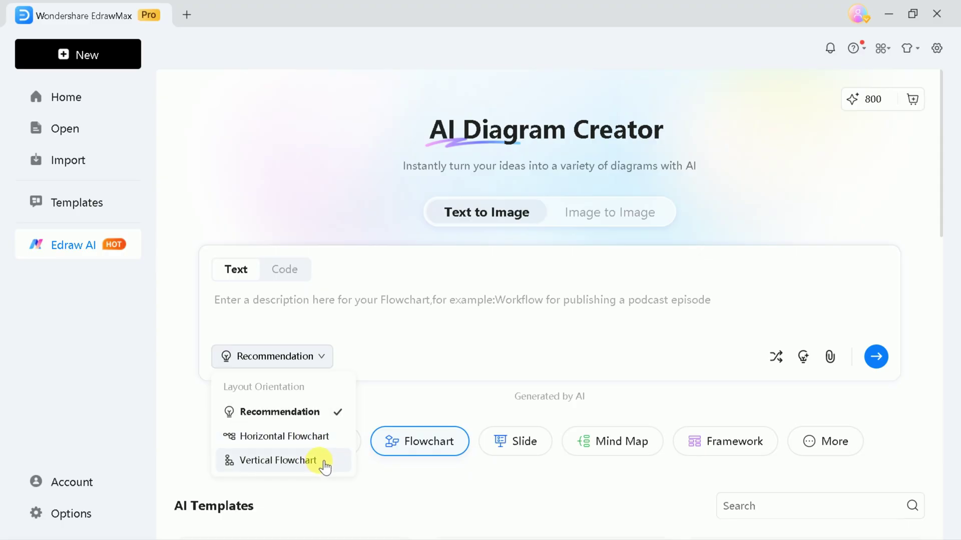
pyautogui.click(308, 438)
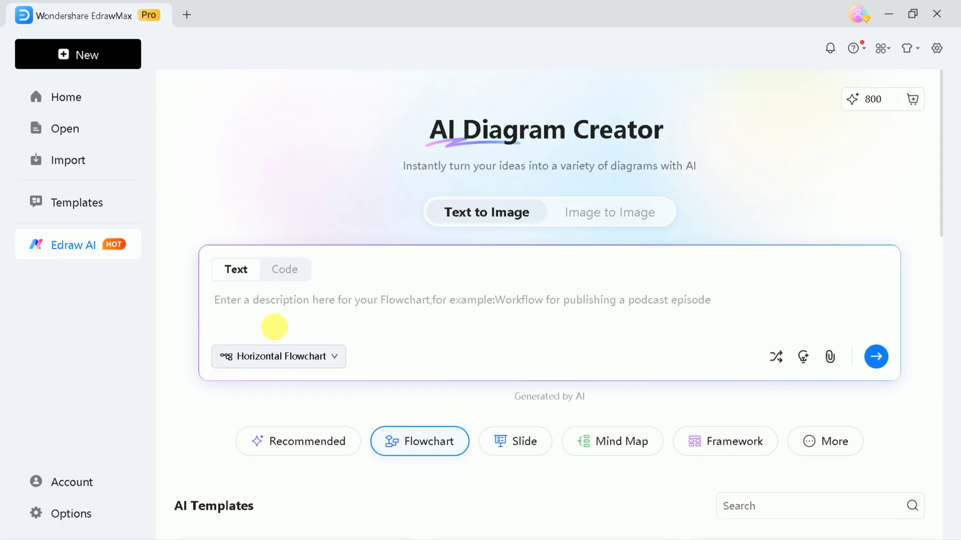
# Insert the example hiring-process description, optimize the prompt, and generate the flowchart.
pyautogui.click(279, 303)
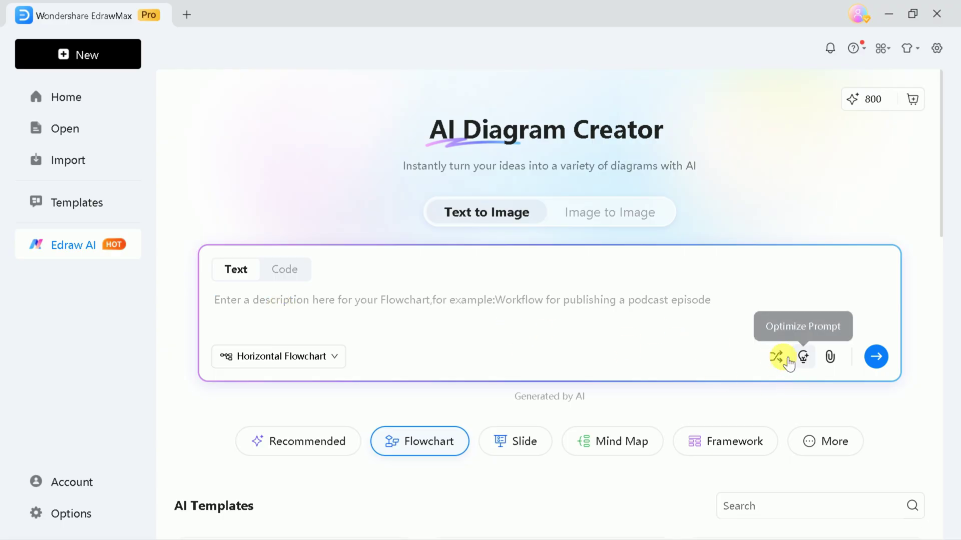
pyautogui.click(776, 356)
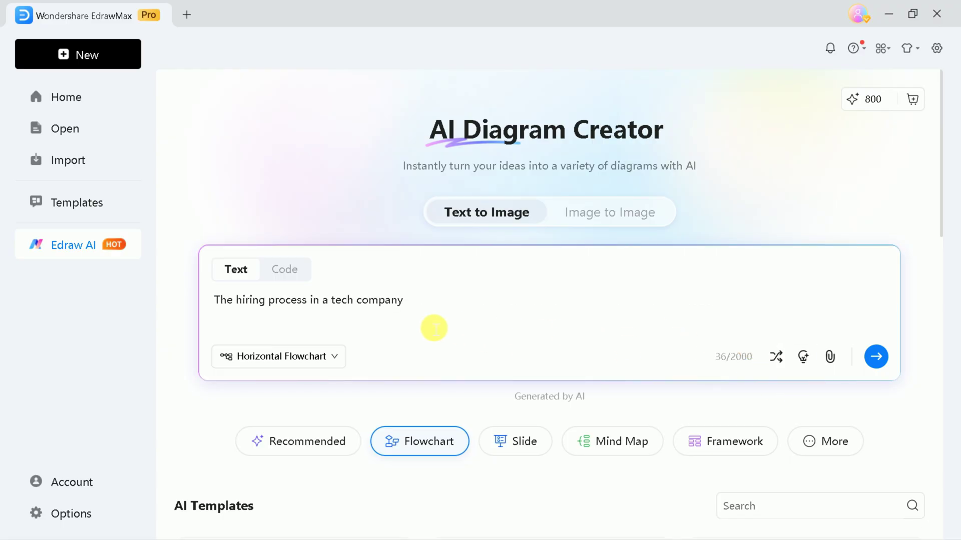
pyautogui.click(802, 357)
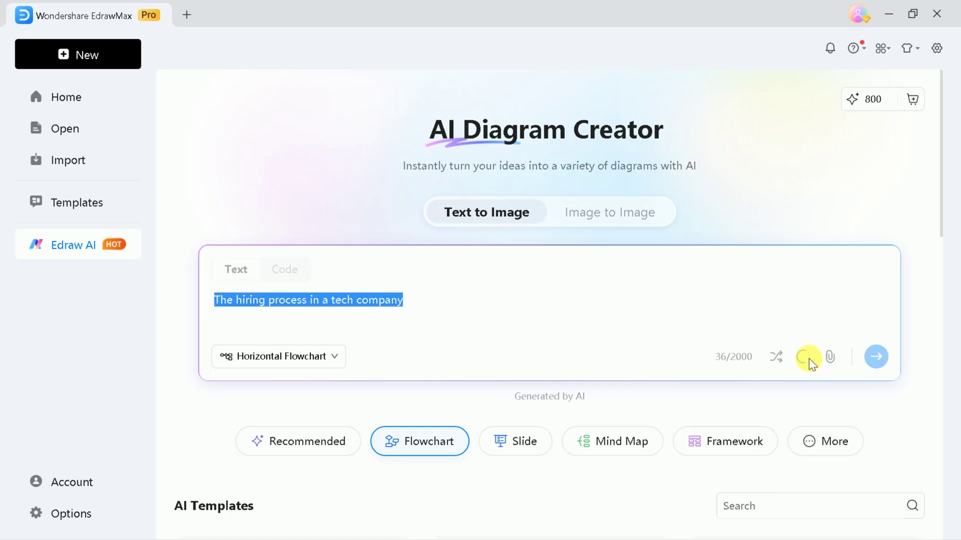
pyautogui.scroll(-1, 577, 315)
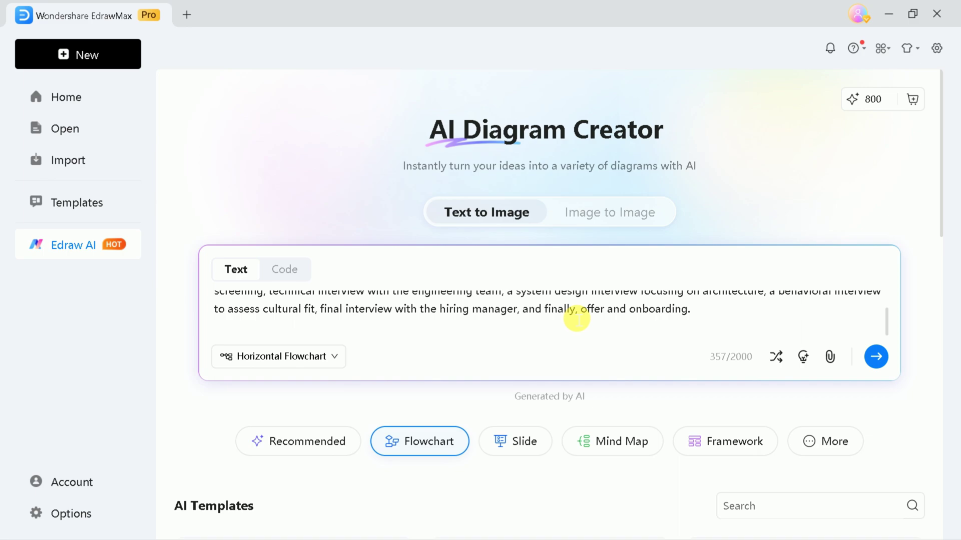
pyautogui.moveTo(557, 309); pyautogui.dragTo(550, 309)
pyautogui.scroll(1, 541, 323)
pyautogui.click(876, 356)
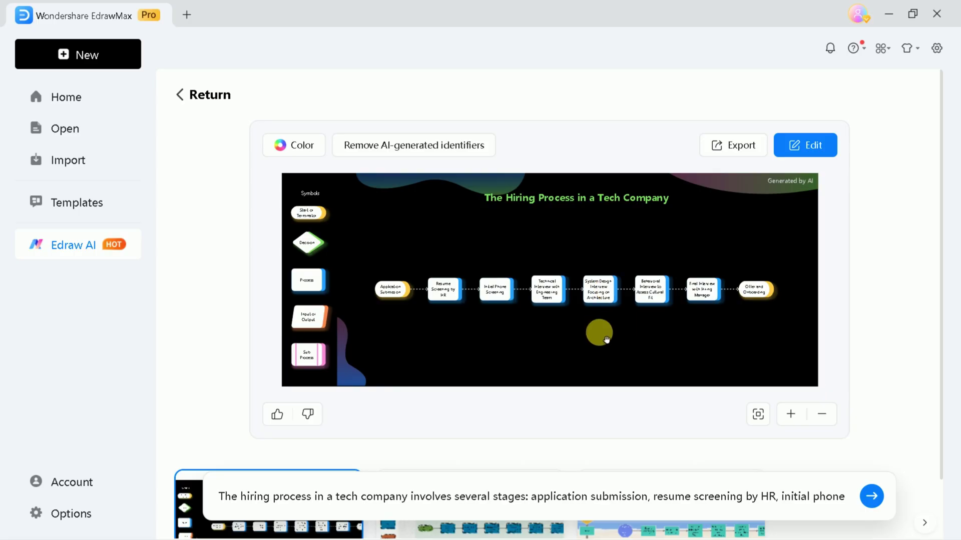
# Preview the hiring flowchart in the light orange and green style variants.
pyautogui.click(376, 441)
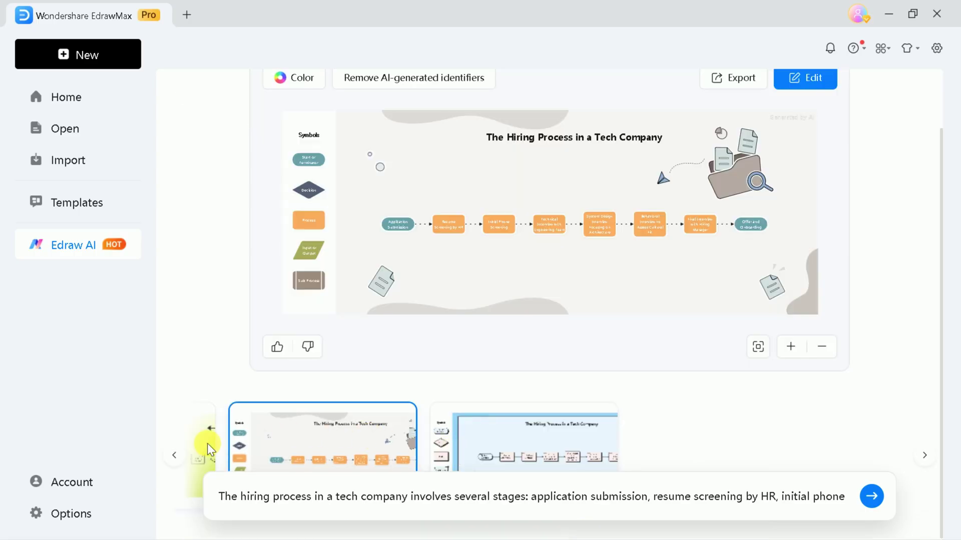
pyautogui.click(174, 455)
pyautogui.click(841, 443)
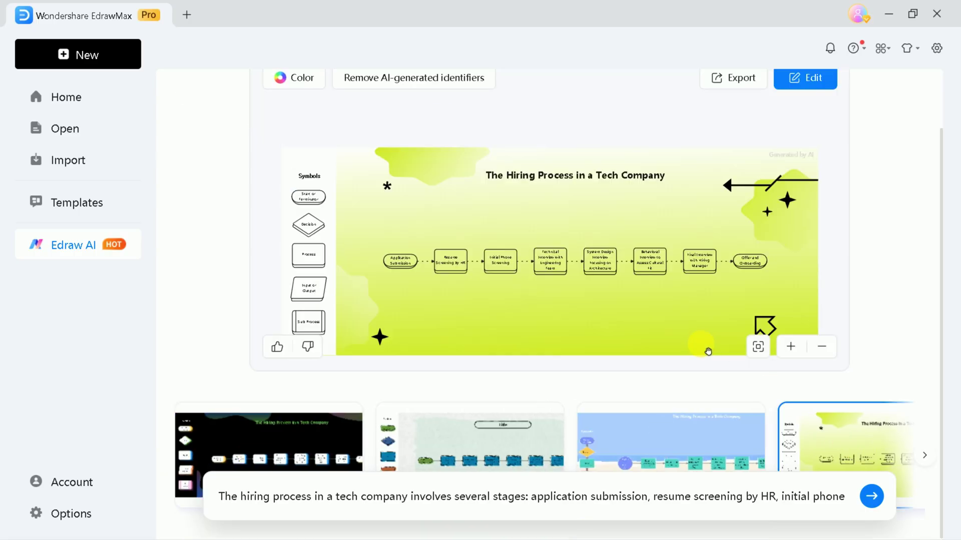
pyautogui.scroll(2, 708, 351)
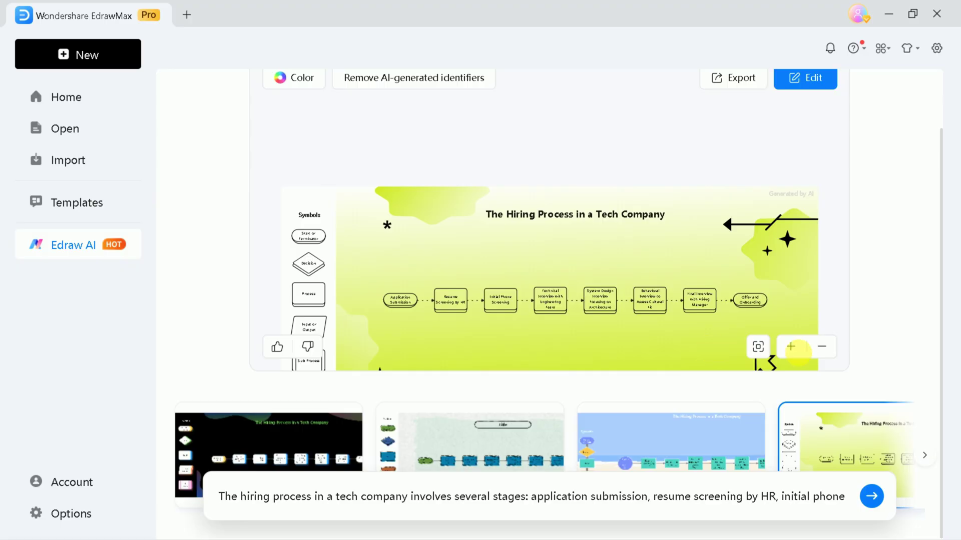
# Open the flowchart in the editor and make its title italic, not bold.
pyautogui.click(796, 80)
pyautogui.scroll(3, 540, 281)
pyautogui.doubleClick(540, 282)
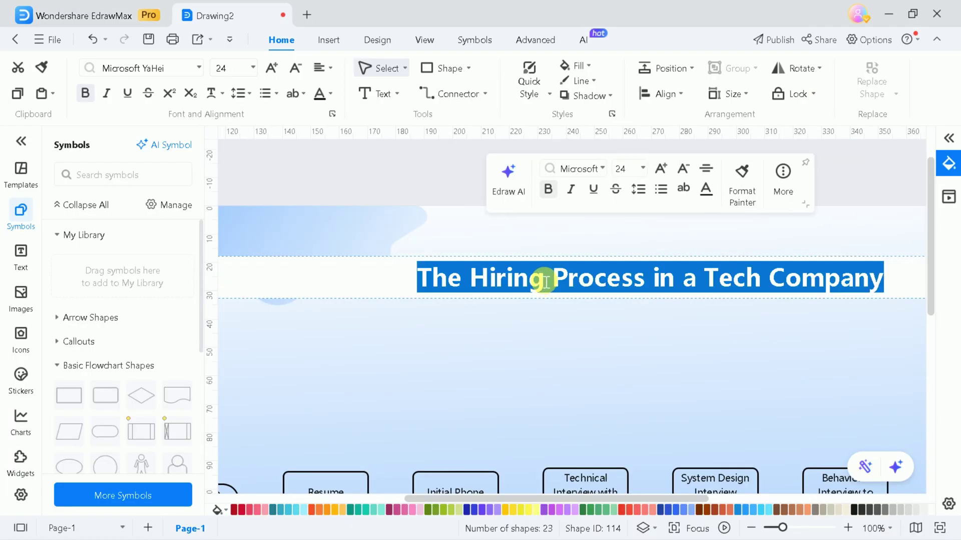
pyautogui.click(569, 191)
pyautogui.click(548, 193)
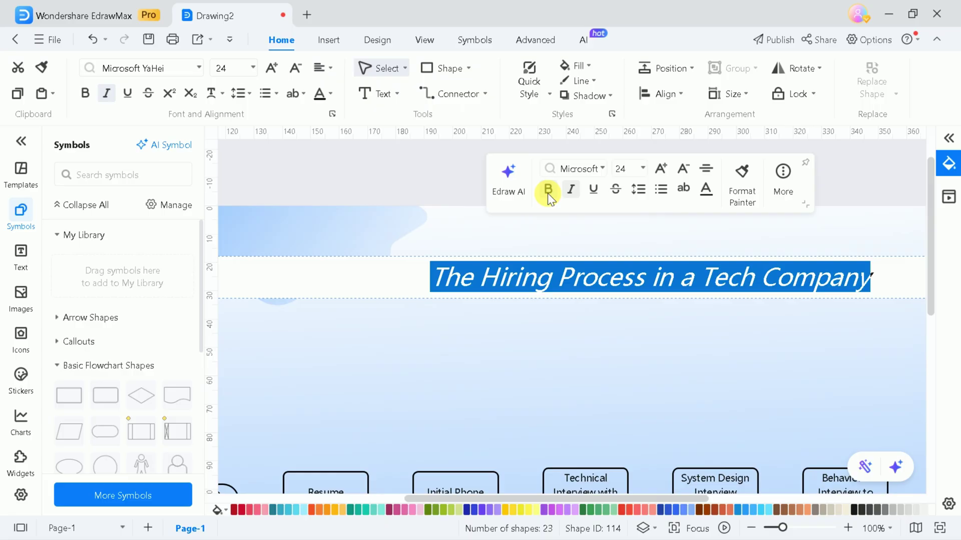
# Fill Initial Phone Screening yellow and Technical Interview with Engineering Team green.
pyautogui.click(455, 446)
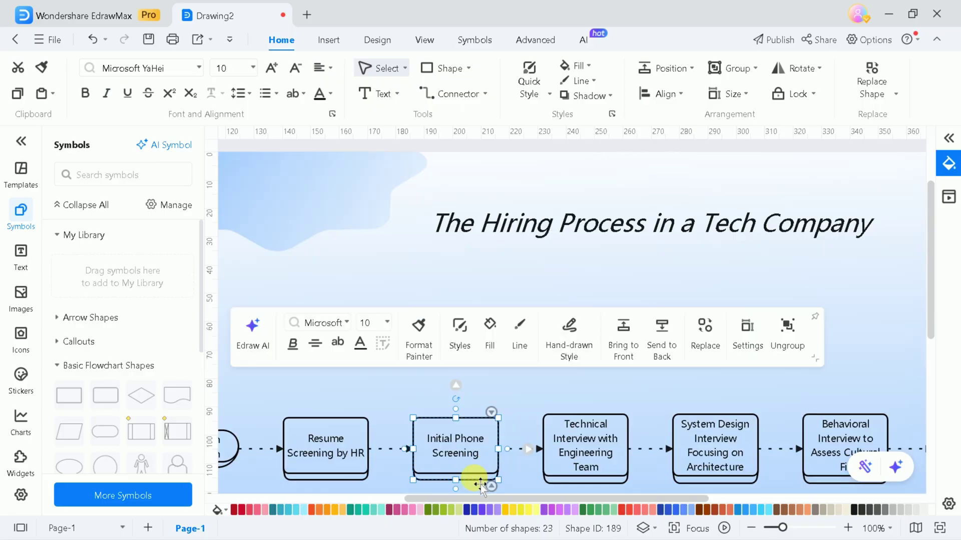
pyautogui.click(521, 510)
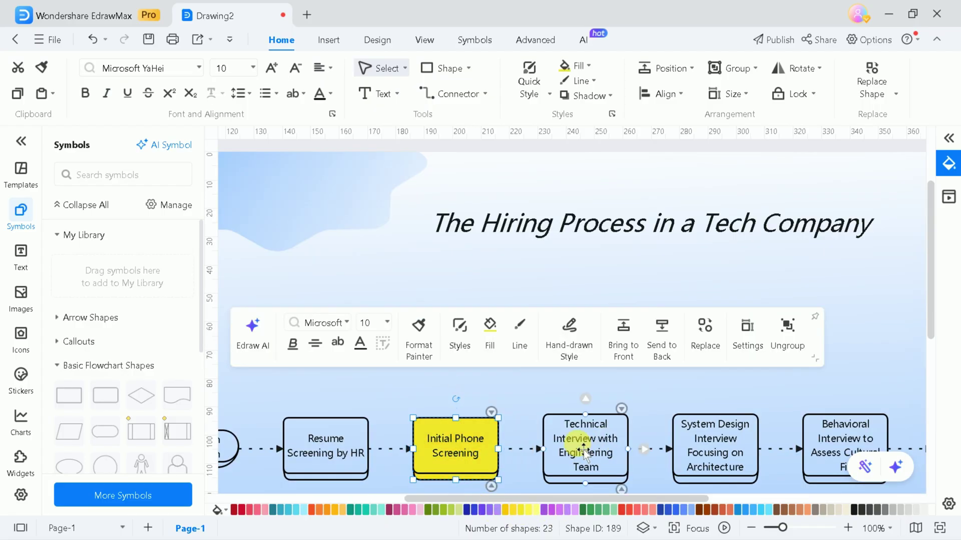
pyautogui.doubleClick(585, 451)
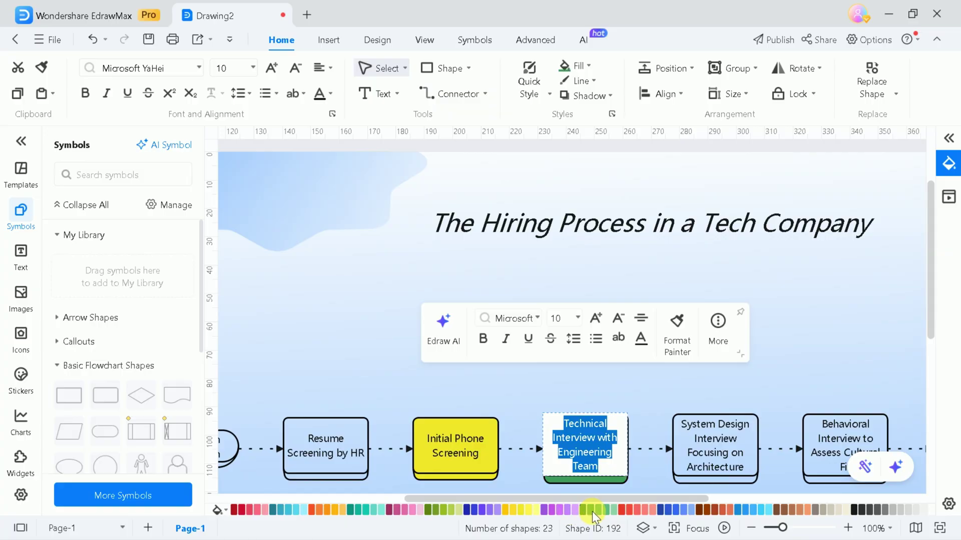
pyautogui.click(591, 511)
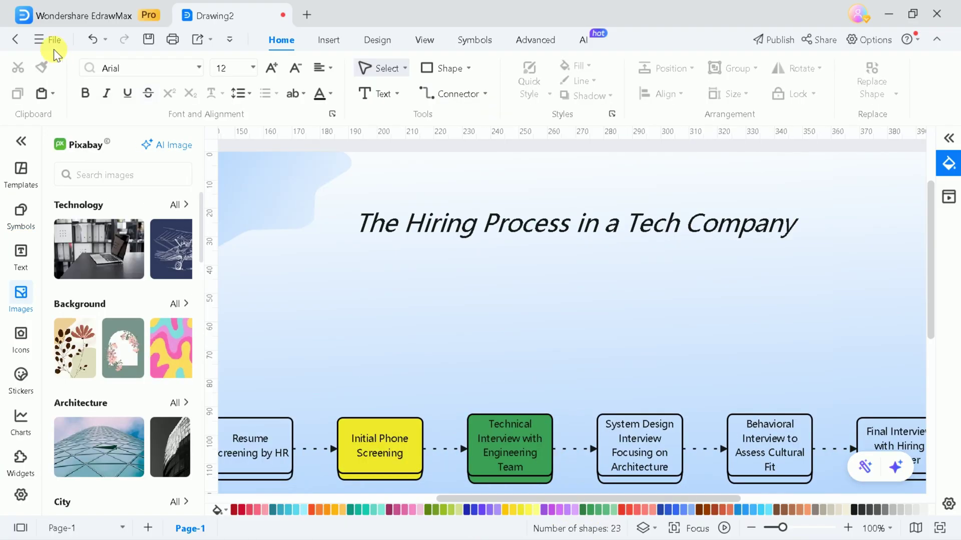
# Export the hiring flowchart to PDF with no watermarks.
pyautogui.click(42, 41)
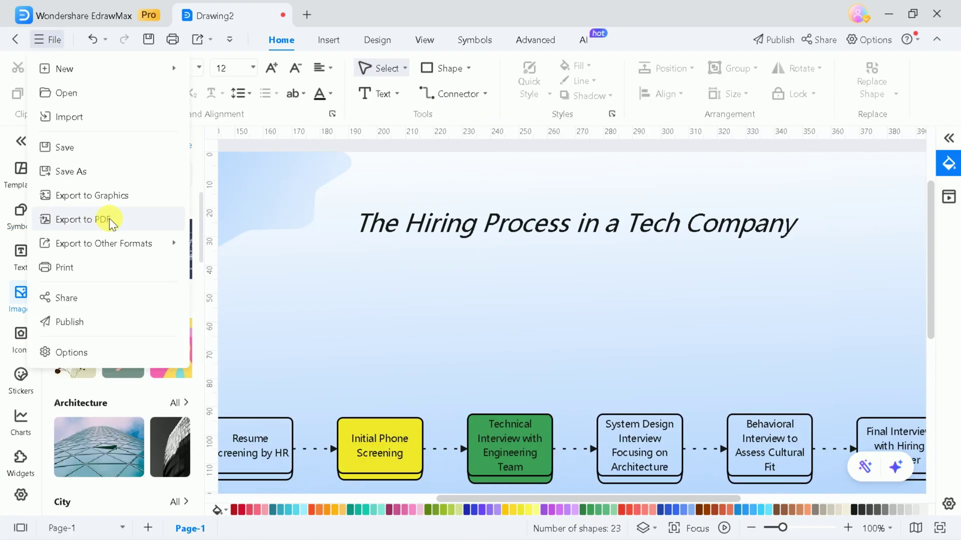
pyautogui.moveTo(104, 244)
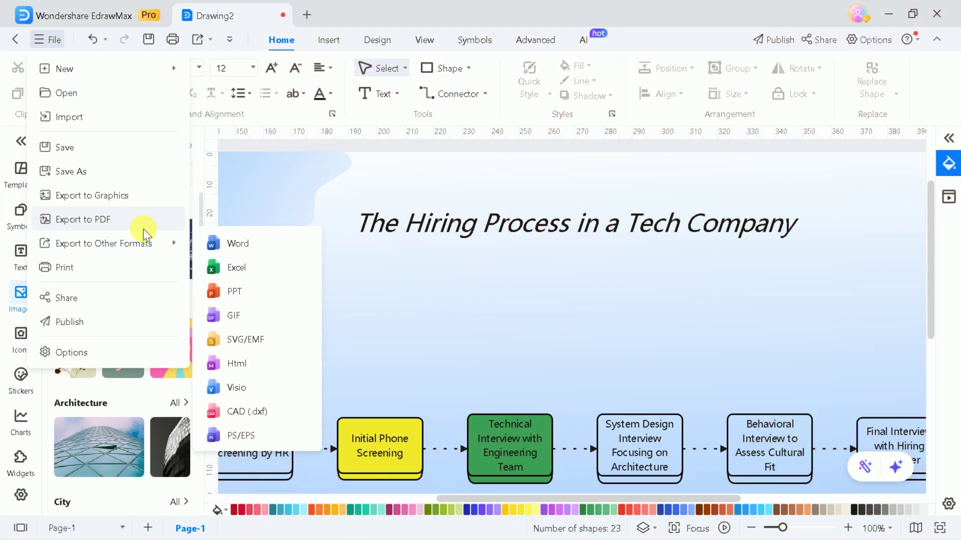
pyautogui.click(143, 222)
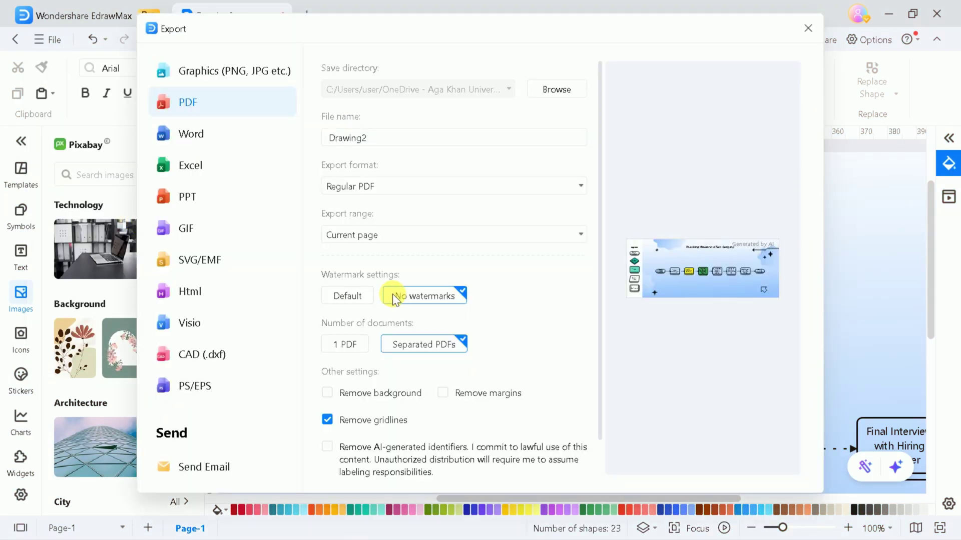
pyautogui.scroll(-2, 505, 207)
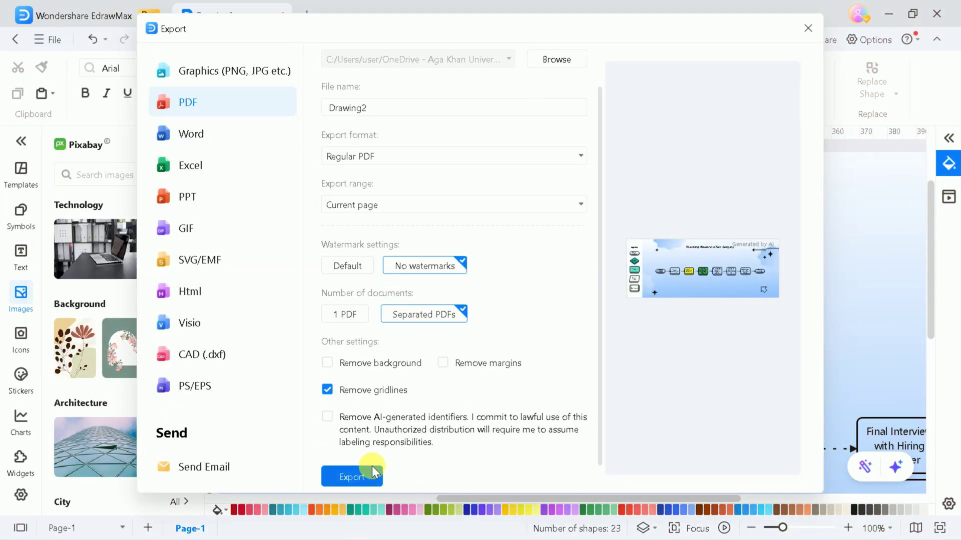
pyautogui.click(351, 476)
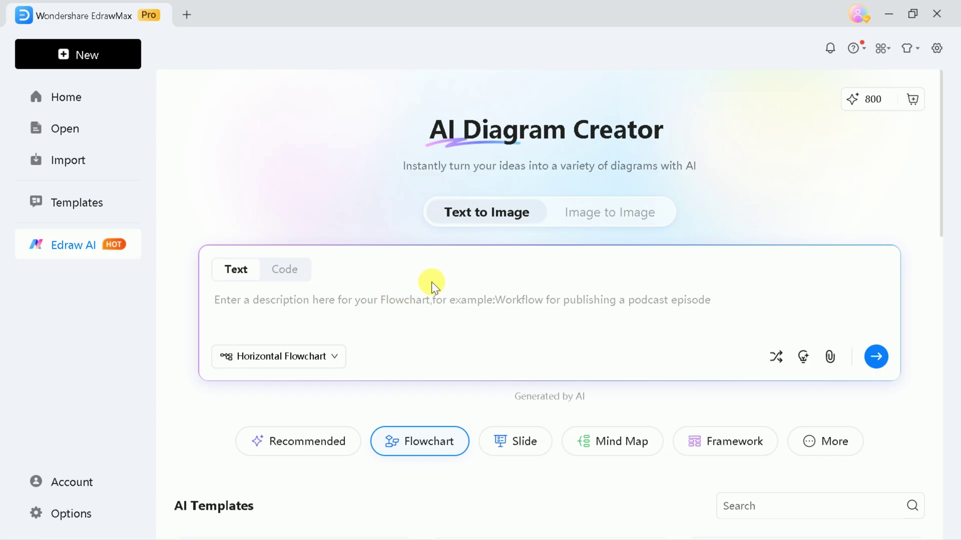
# In Slide mode, open the Diagram Software Features template and enter 'Ai's influence on human life'.
pyautogui.click(524, 443)
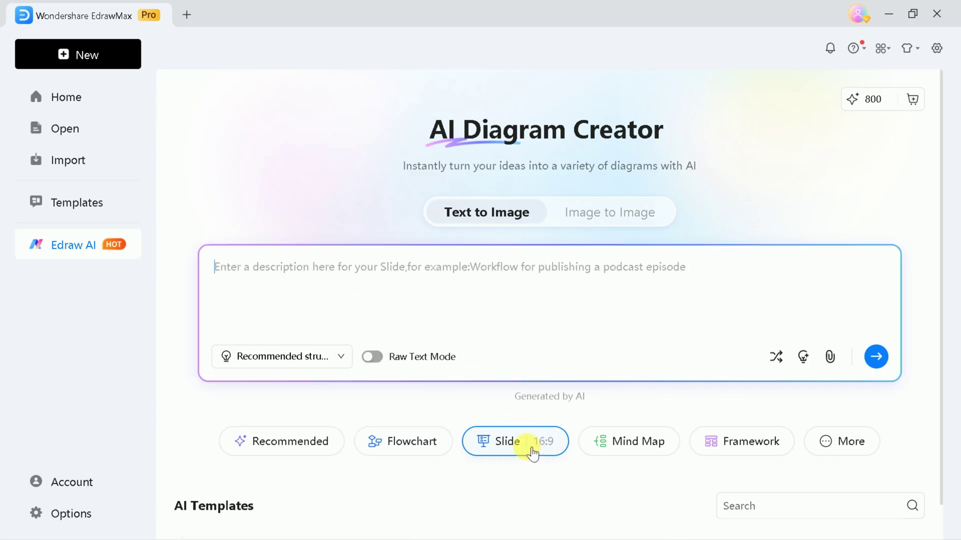
pyautogui.scroll(-3, 571, 379)
pyautogui.scroll(-3, 721, 451)
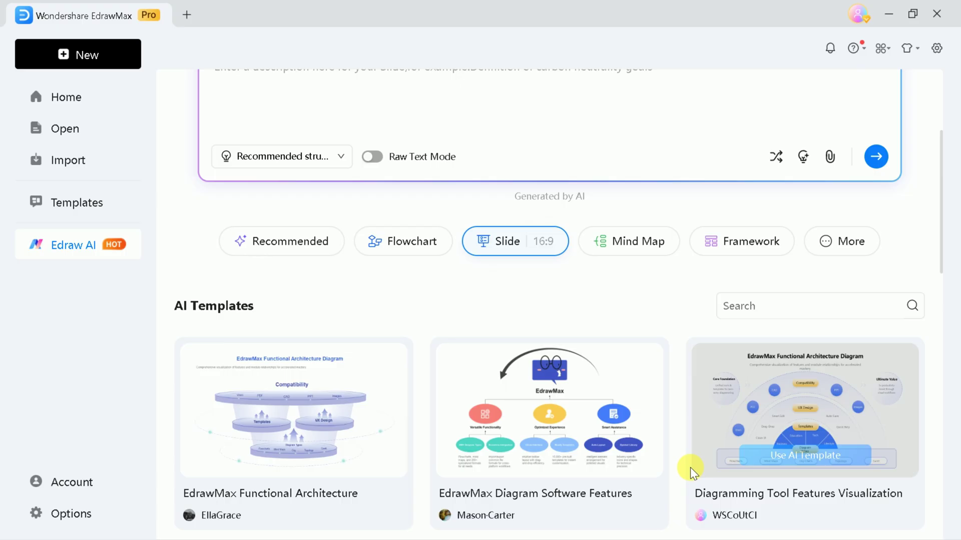
pyautogui.scroll(-3, 825, 413)
pyautogui.scroll(-2, 901, 353)
pyautogui.scroll(-1, 927, 333)
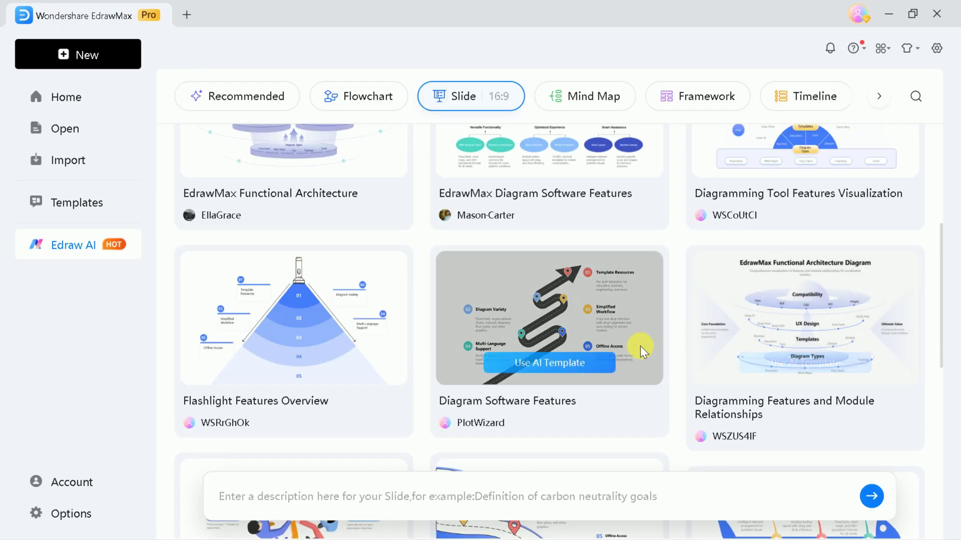
pyautogui.click(541, 316)
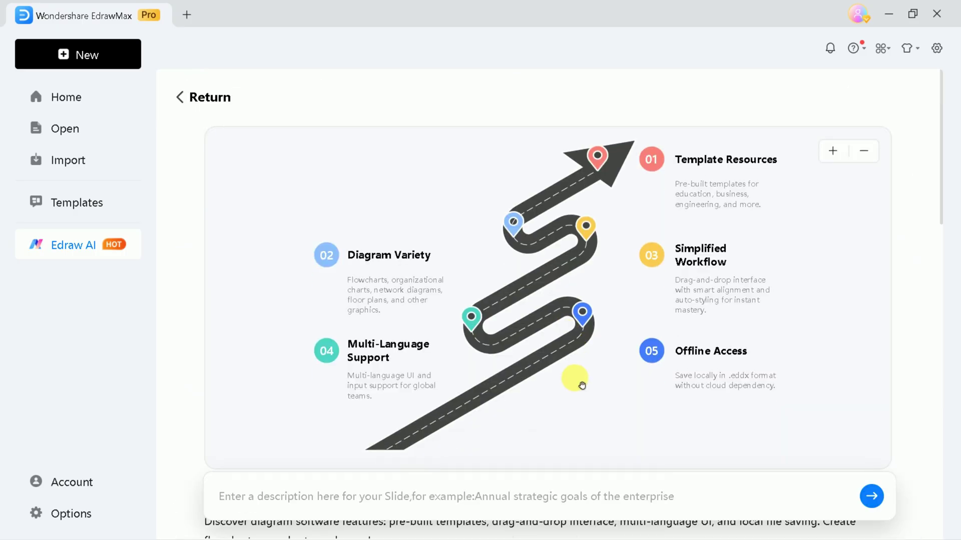
pyautogui.scroll(-3, 583, 385)
pyautogui.scroll(2, 583, 385)
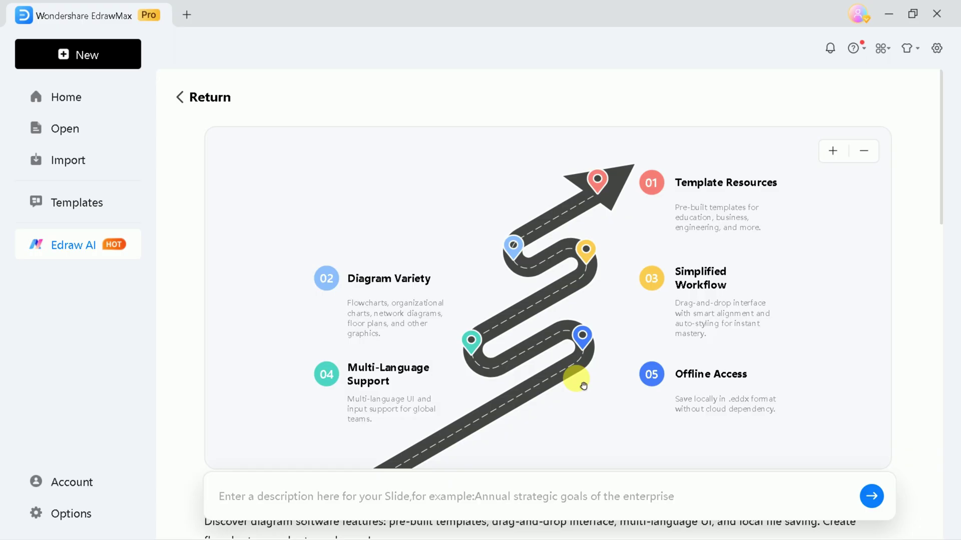
pyautogui.click(402, 496)
pyautogui.write("Ai's influence on human life")
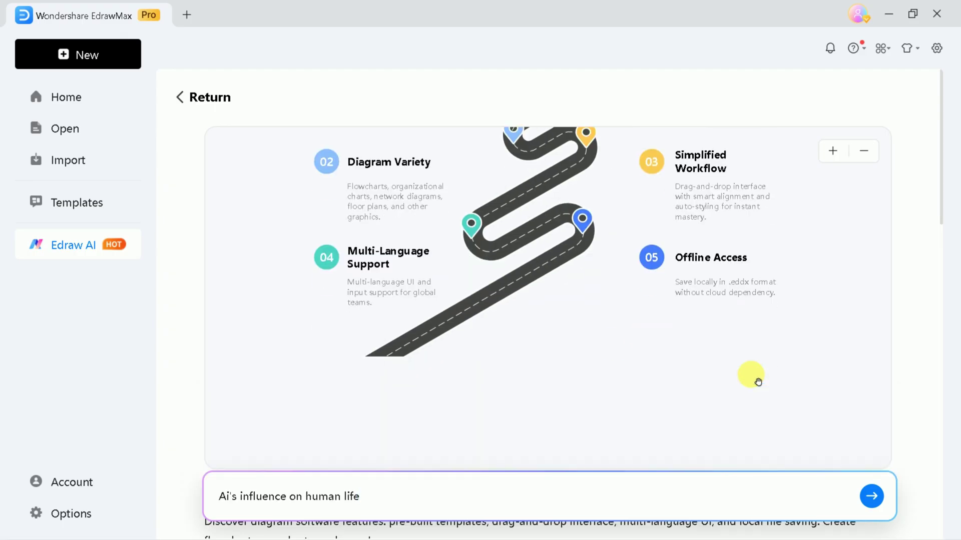
pyautogui.scroll(3, 617, 351)
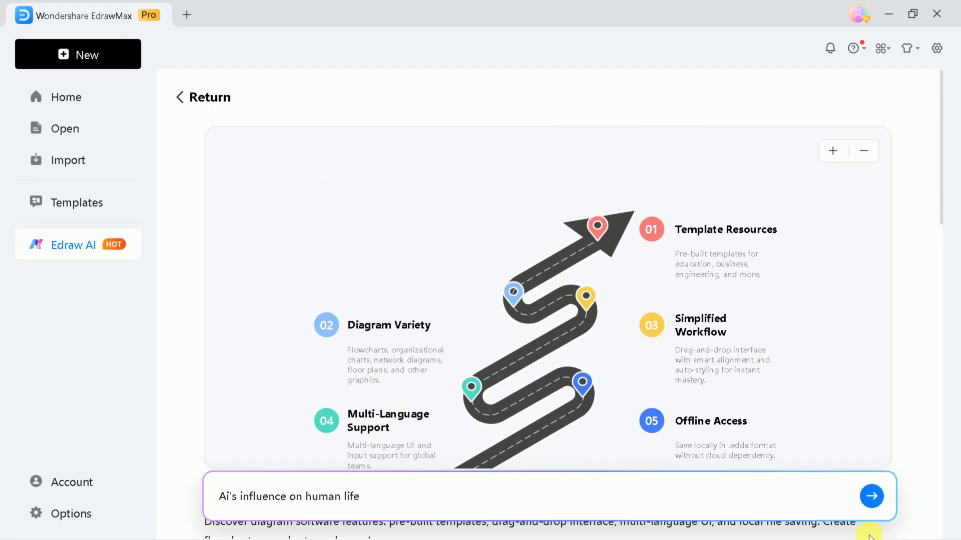
# Generate the slides, pick the third variant, and apply a blue colour scheme.
pyautogui.click(871, 496)
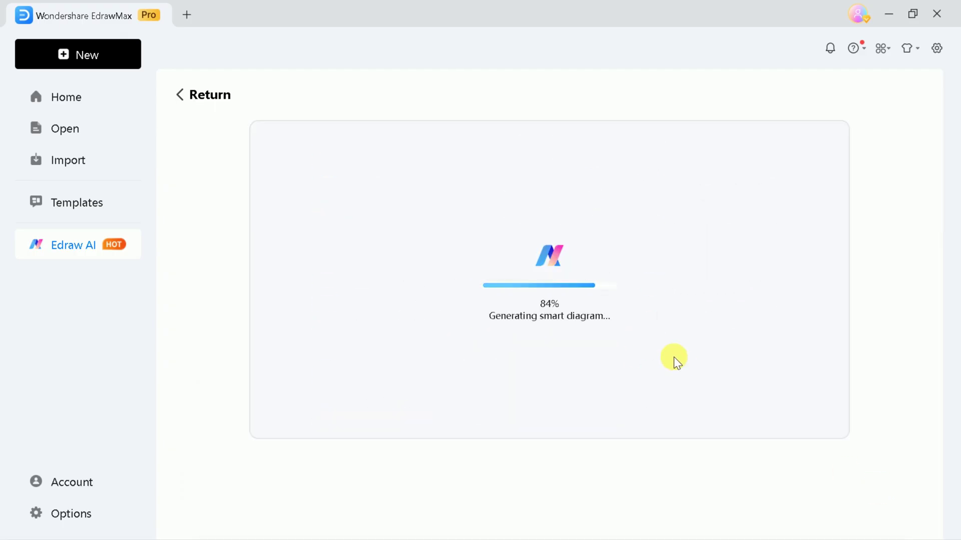
pyautogui.scroll(-3, 571, 361)
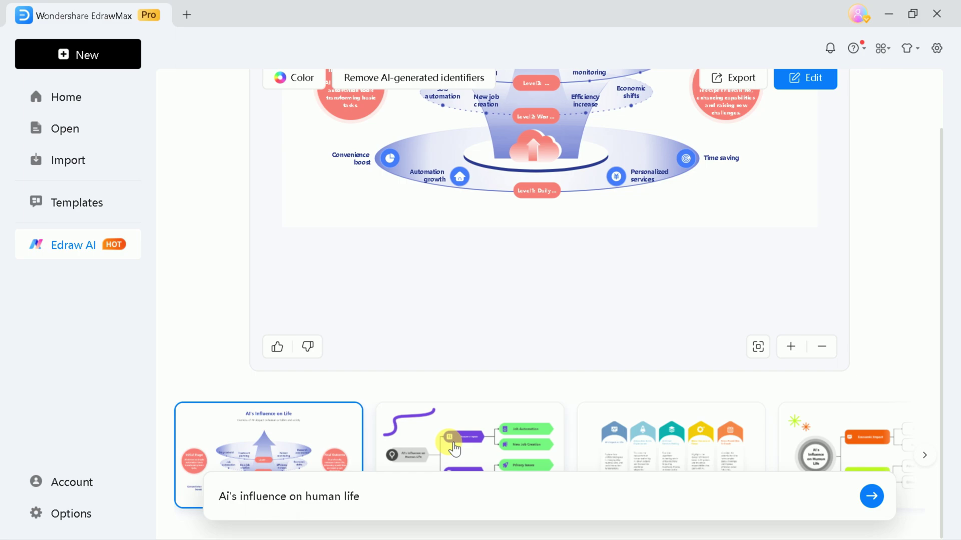
pyautogui.click(670, 439)
pyautogui.click(293, 77)
pyautogui.click(361, 182)
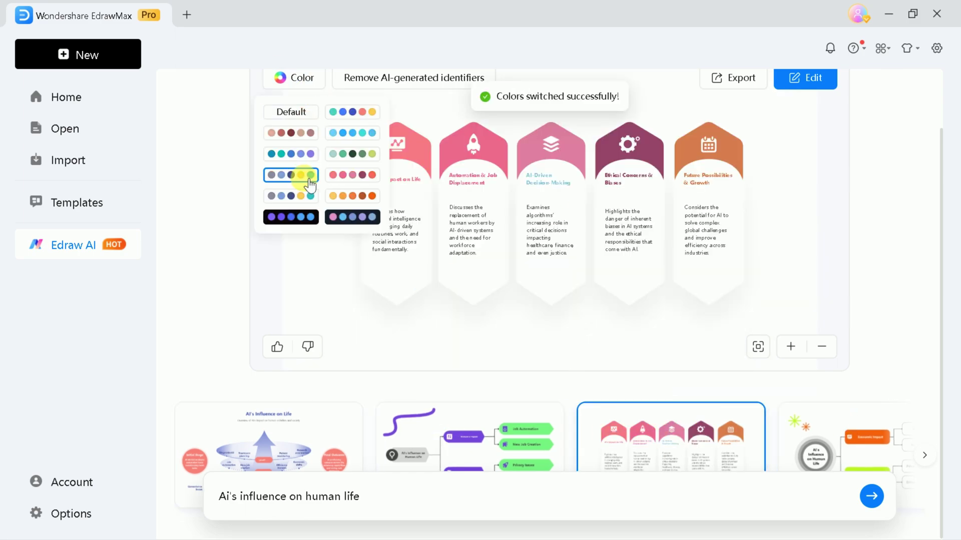
pyautogui.click(353, 151)
# Export the recoloured slide as a PNG image and save it.
pyautogui.click(735, 78)
pyautogui.click(732, 132)
pyautogui.click(350, 331)
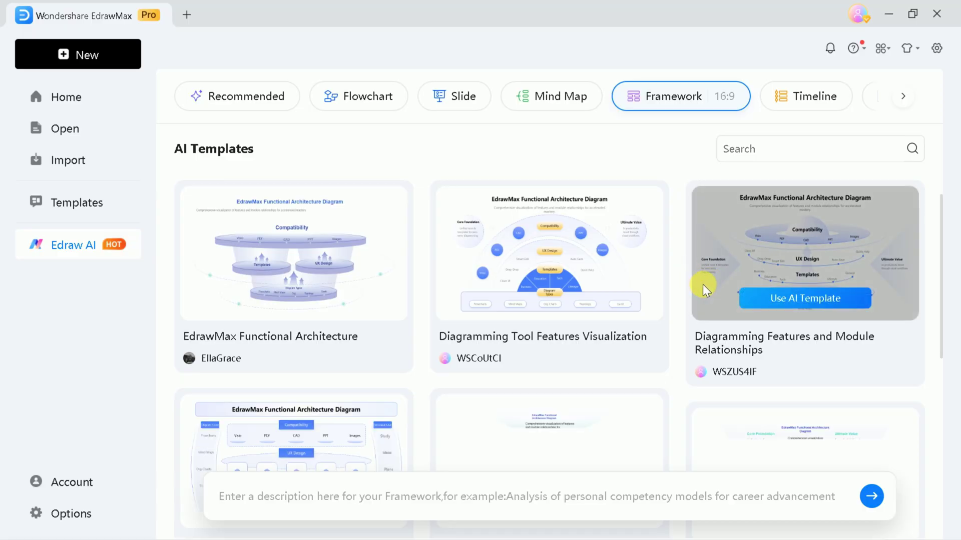
pyautogui.scroll(-3, 691, 278)
pyautogui.scroll(-1, 698, 285)
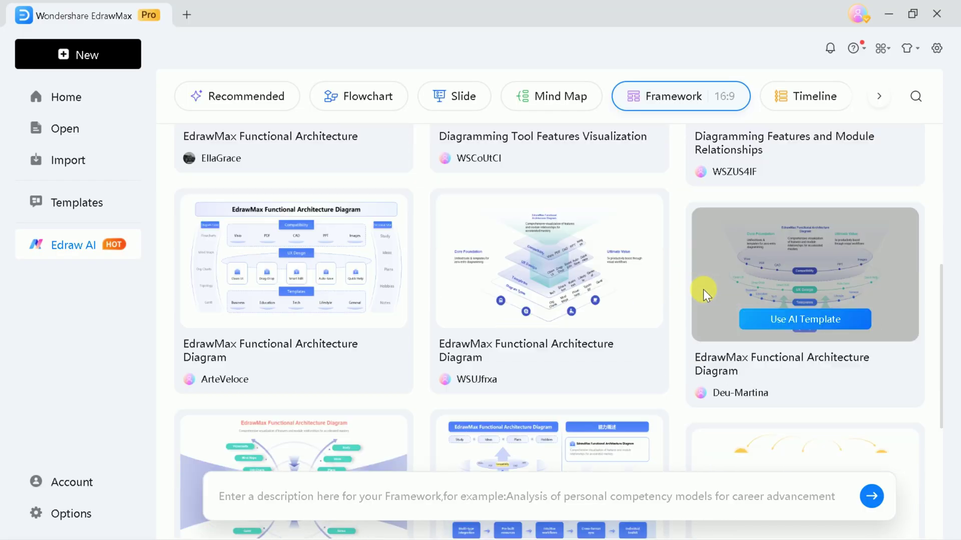
pyautogui.scroll(4, 706, 293)
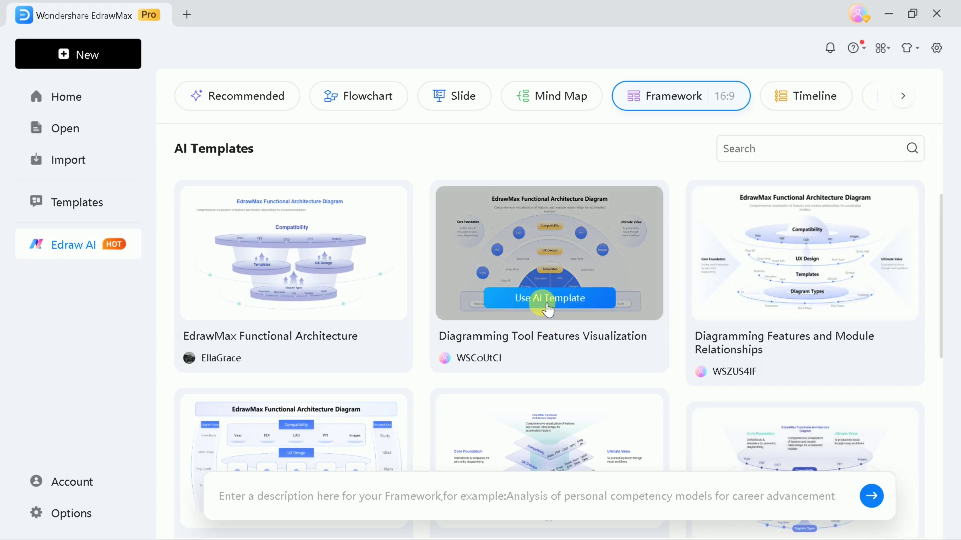
# Generate an 'AI's impact on students' framework using the Diagramming Tool Features Visualization template as reference.
pyautogui.click(546, 299)
pyautogui.write("Refer to this template style and help me create a similar Framework with the theme: AI's impact on students")
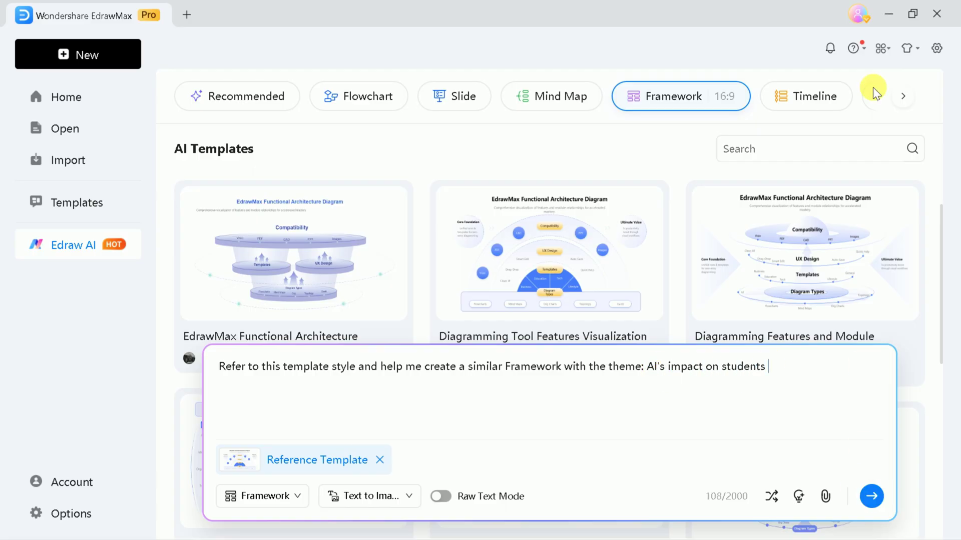
pyautogui.click(869, 496)
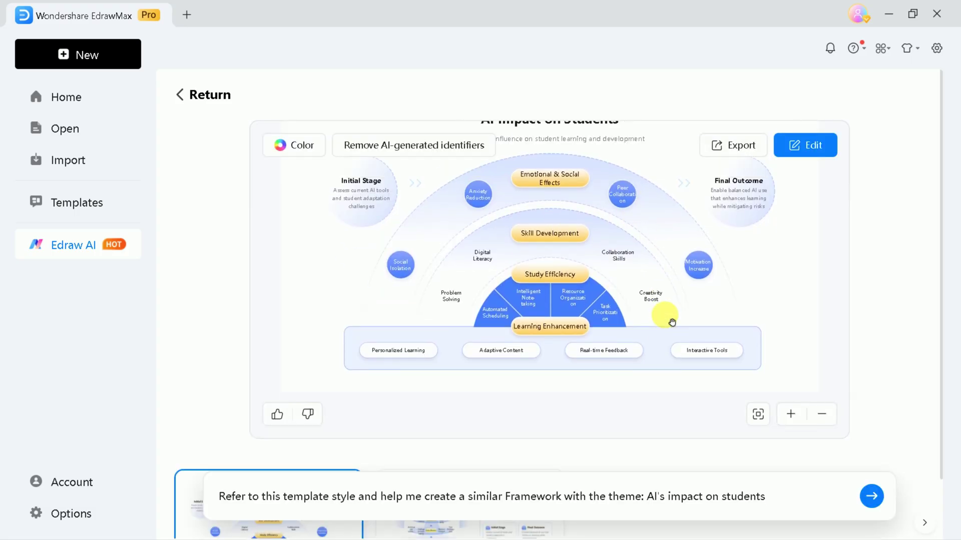
pyautogui.scroll(-3, 616, 345)
# Edit the second framework variant, recolour its outer arc grey, and start a PDF export.
pyautogui.click(564, 414)
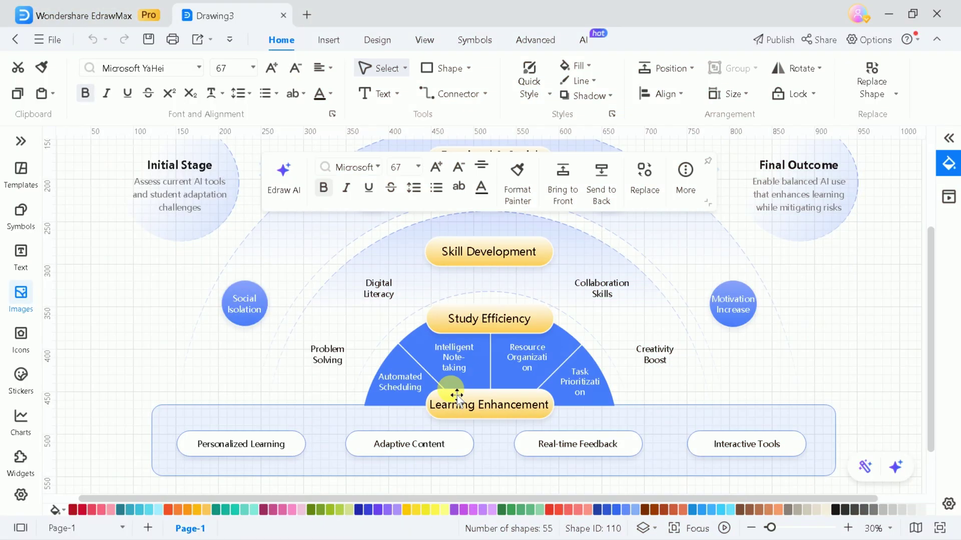
pyautogui.click(526, 510)
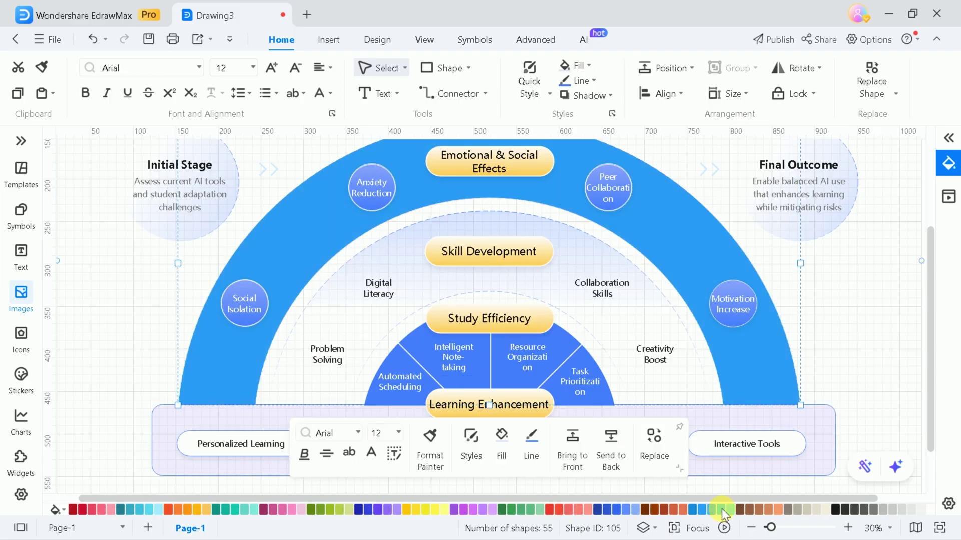
pyautogui.scroll(3, 488, 301)
pyautogui.click(489, 325)
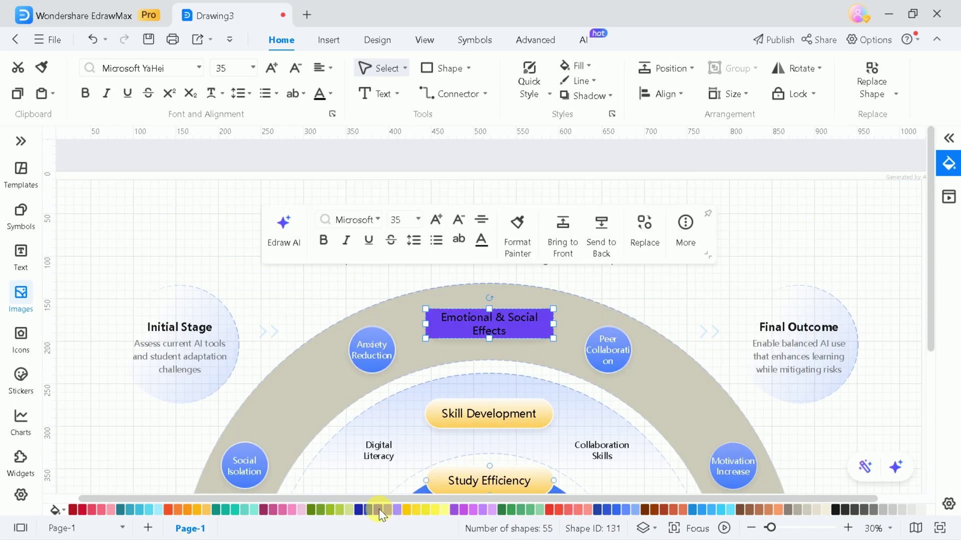
pyautogui.scroll(-3, 697, 360)
pyautogui.click(424, 353)
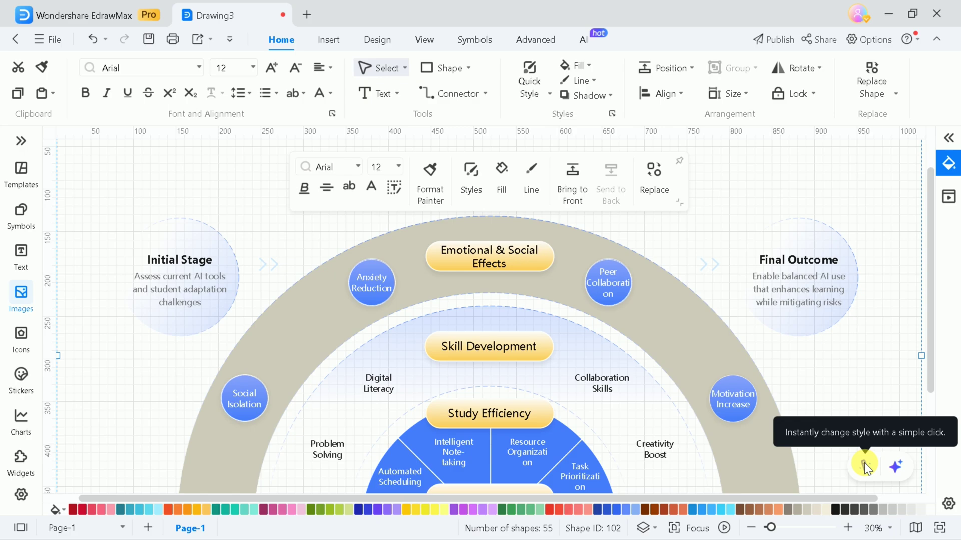
pyautogui.click(864, 467)
pyautogui.click(48, 40)
# Switch the export format to SVG/EMF, export the framework, and view the exported image.
pyautogui.click(99, 217)
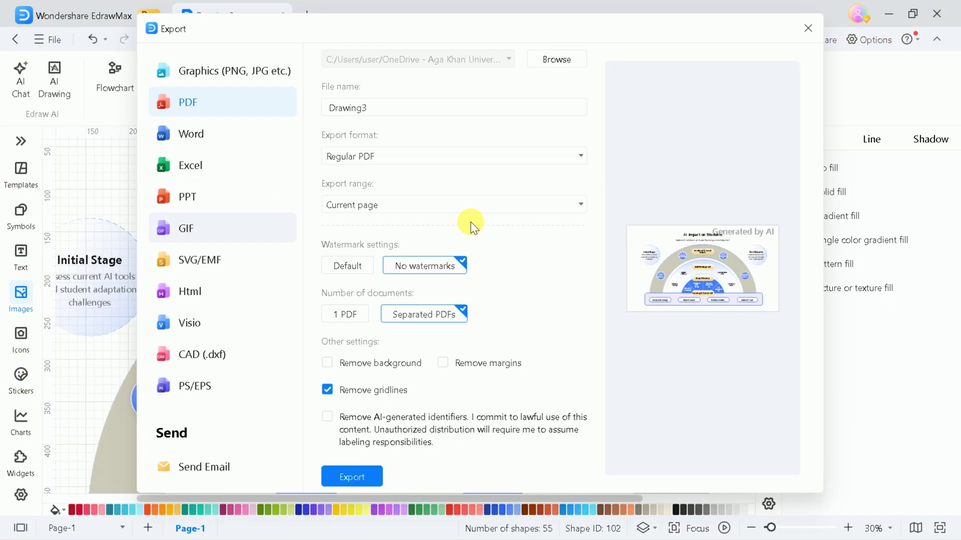
pyautogui.click(188, 143)
pyautogui.click(199, 259)
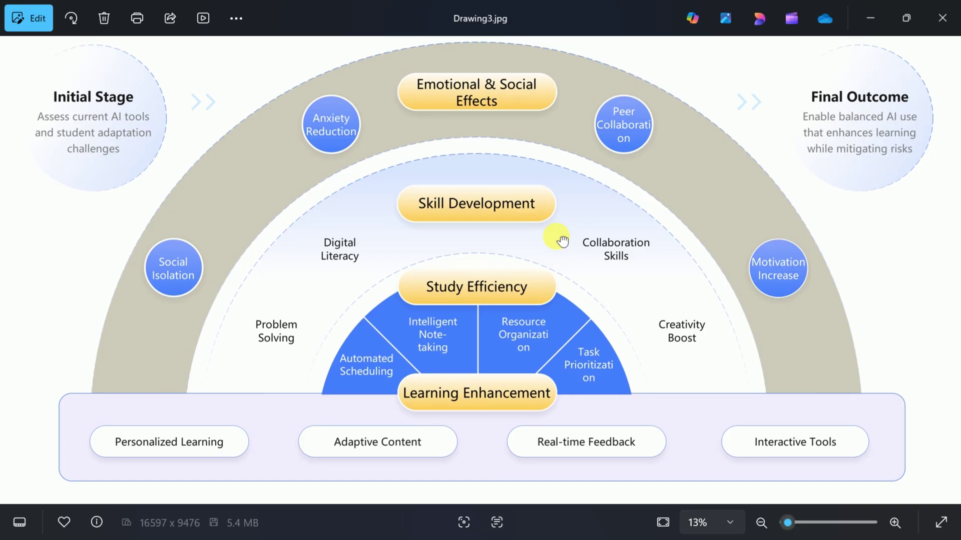
pyautogui.moveTo(563, 242); pyautogui.dragTo(577, 254)
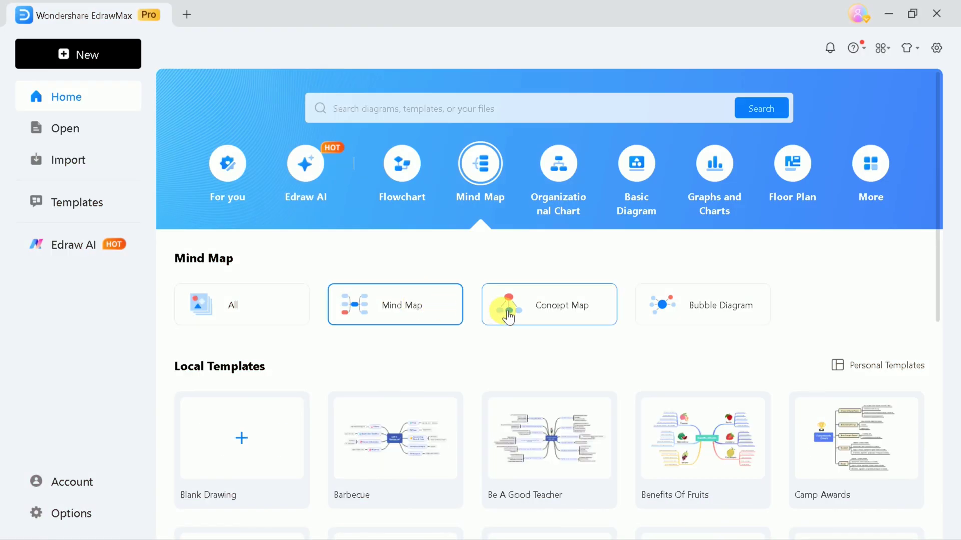
# Browse the Concept Map and Bubble Diagram template categories, then return to Mind Map.
pyautogui.click(509, 312)
pyautogui.click(739, 306)
pyautogui.click(384, 305)
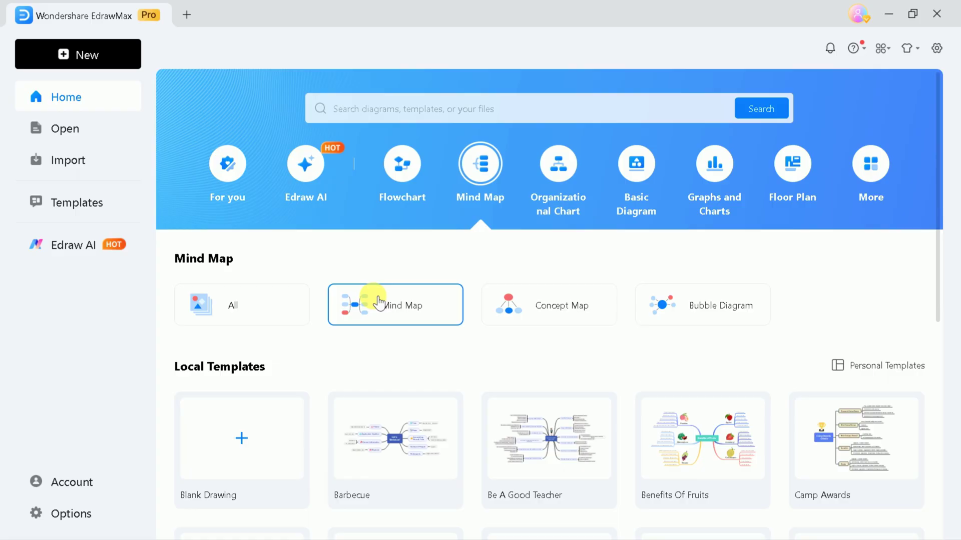
pyautogui.scroll(-4, 596, 268)
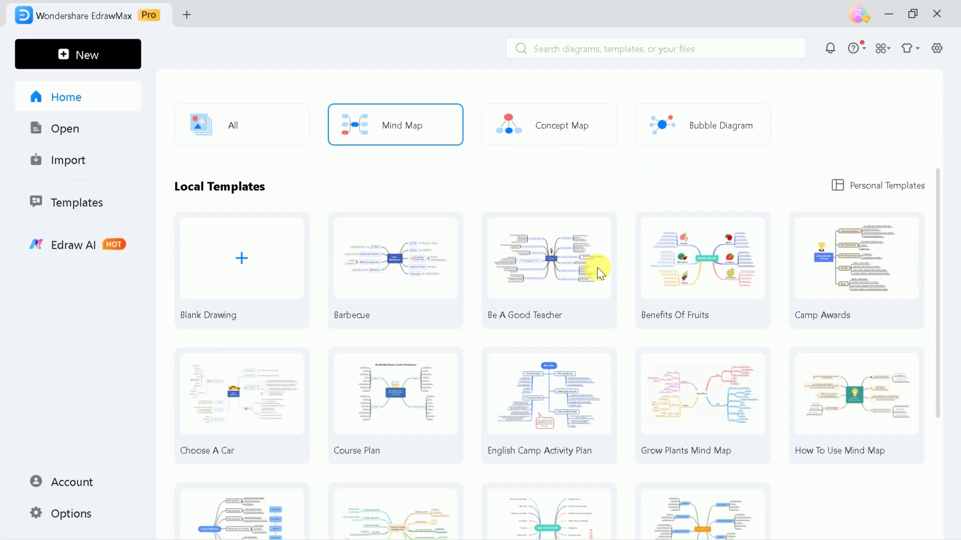
pyautogui.scroll(-2, 596, 267)
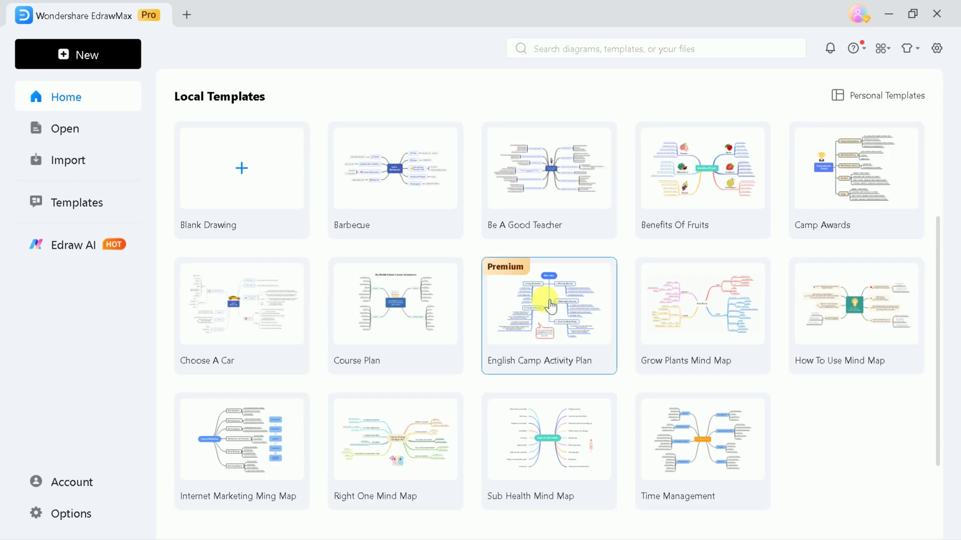